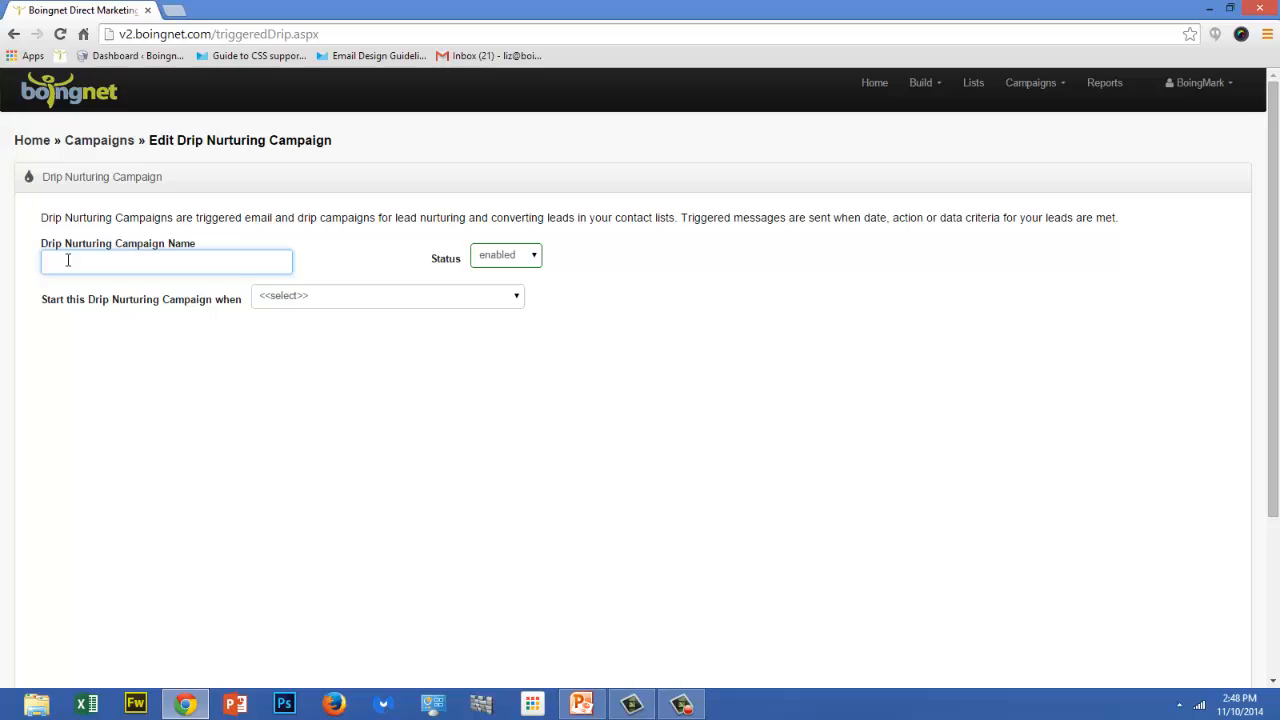
Step: Name the drip campaign "Webinar Drip Campaign" and start it when a contact is added to the Webinar Campaign List
text(Webinar Drip Campaign)
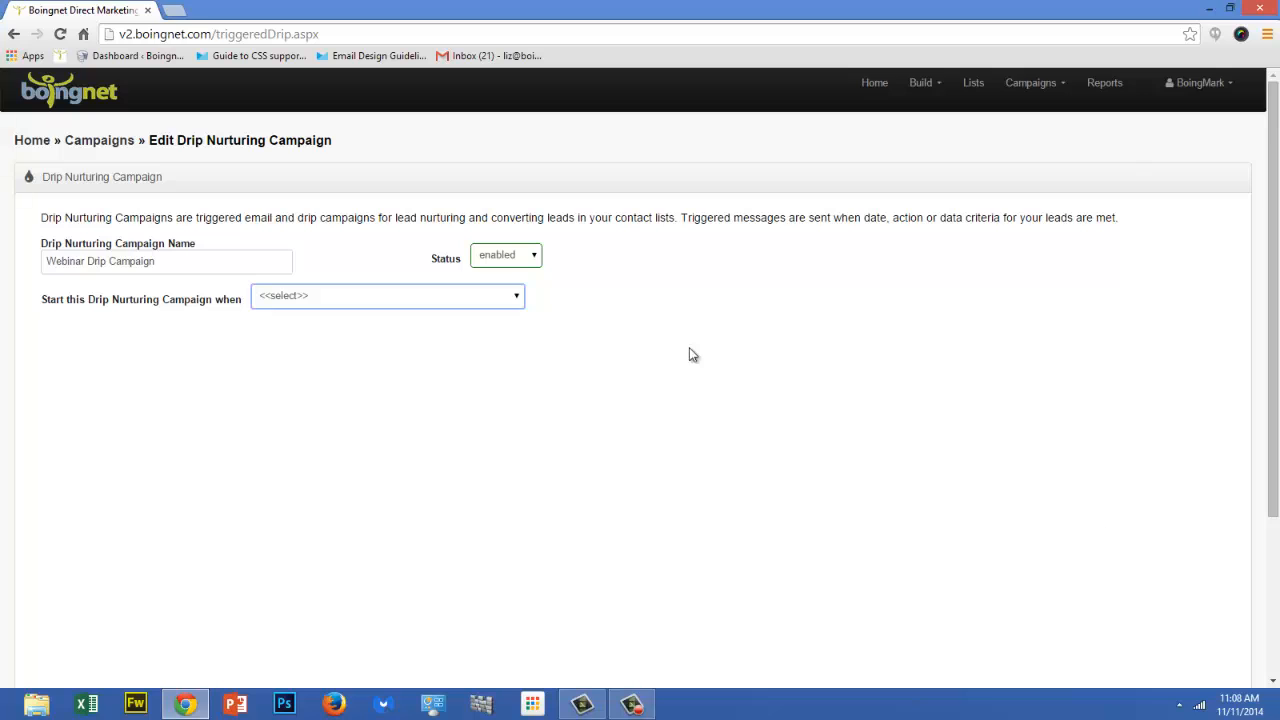
click(519, 297)
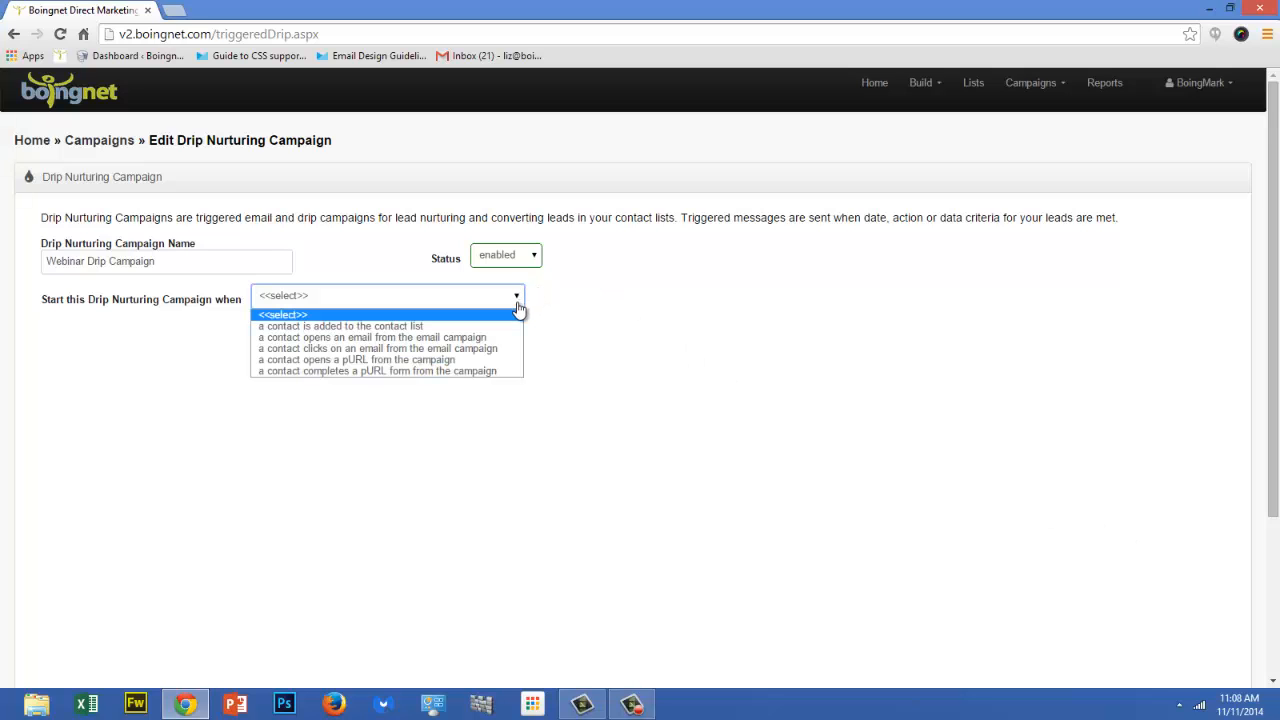
click(510, 323)
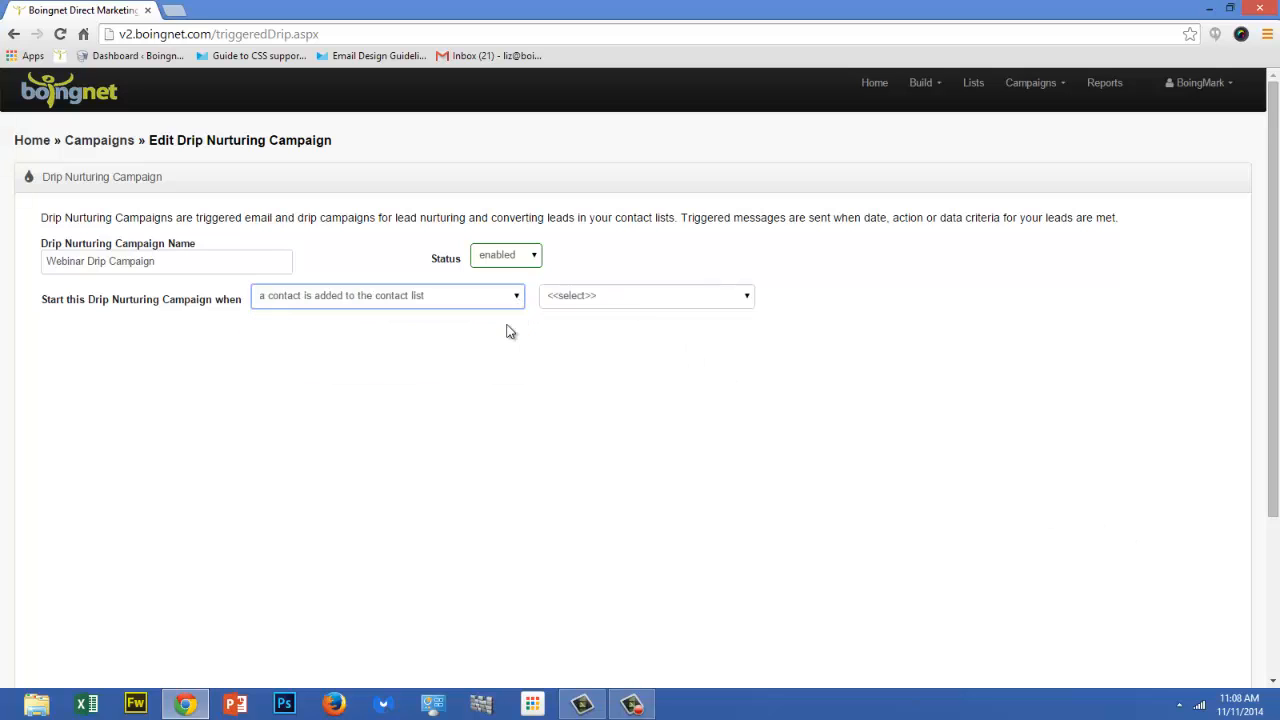
click(753, 302)
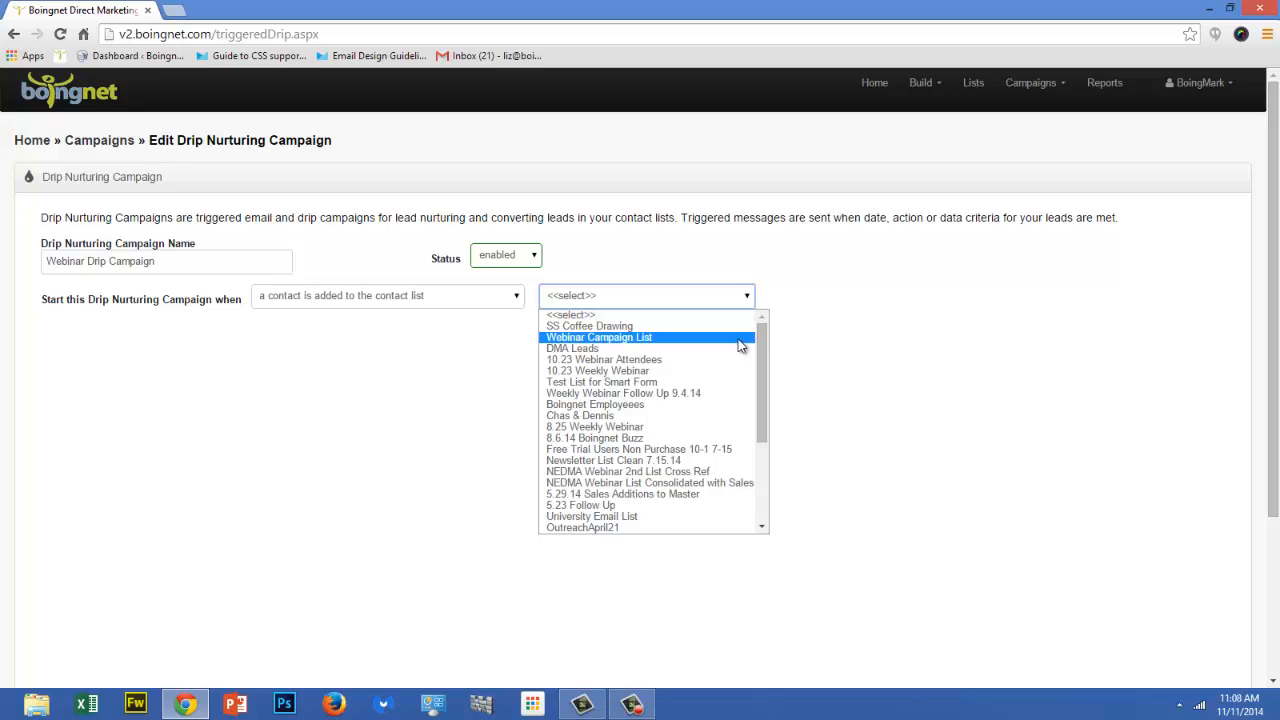
click(742, 338)
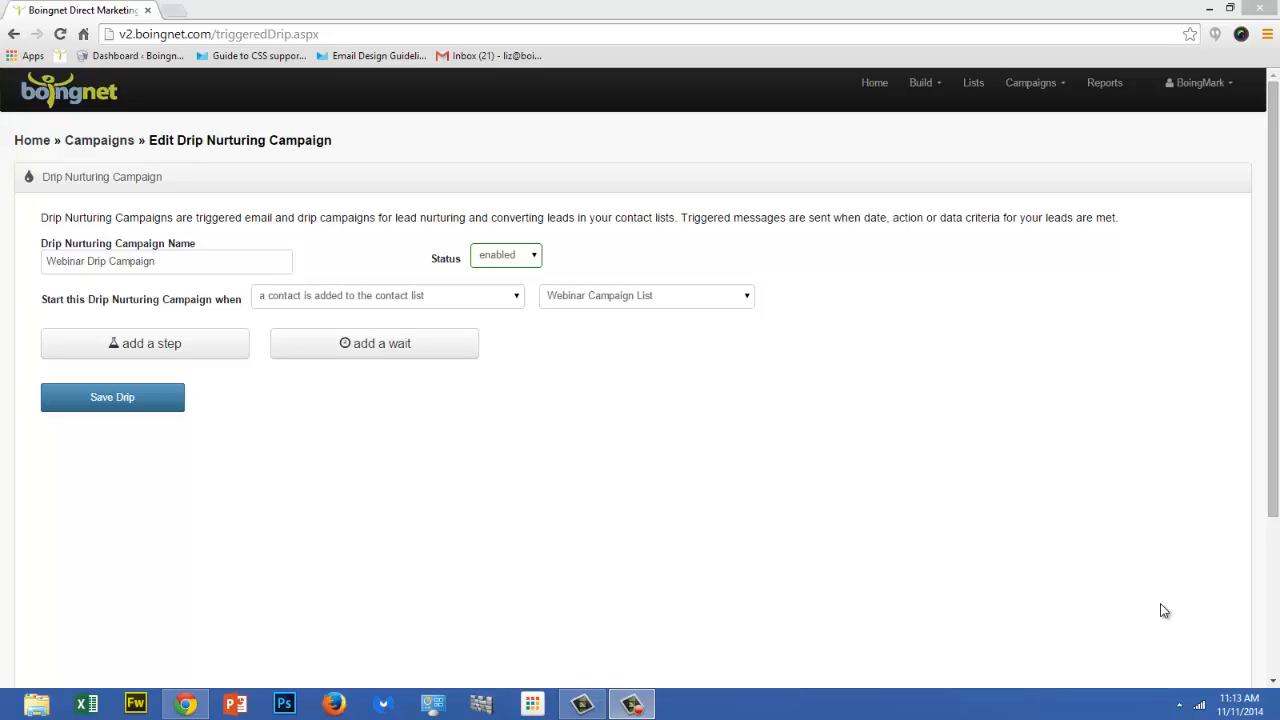
Step: Add a first step to the campaign and look through its step trigger and campaign trigger conditions
click(215, 344)
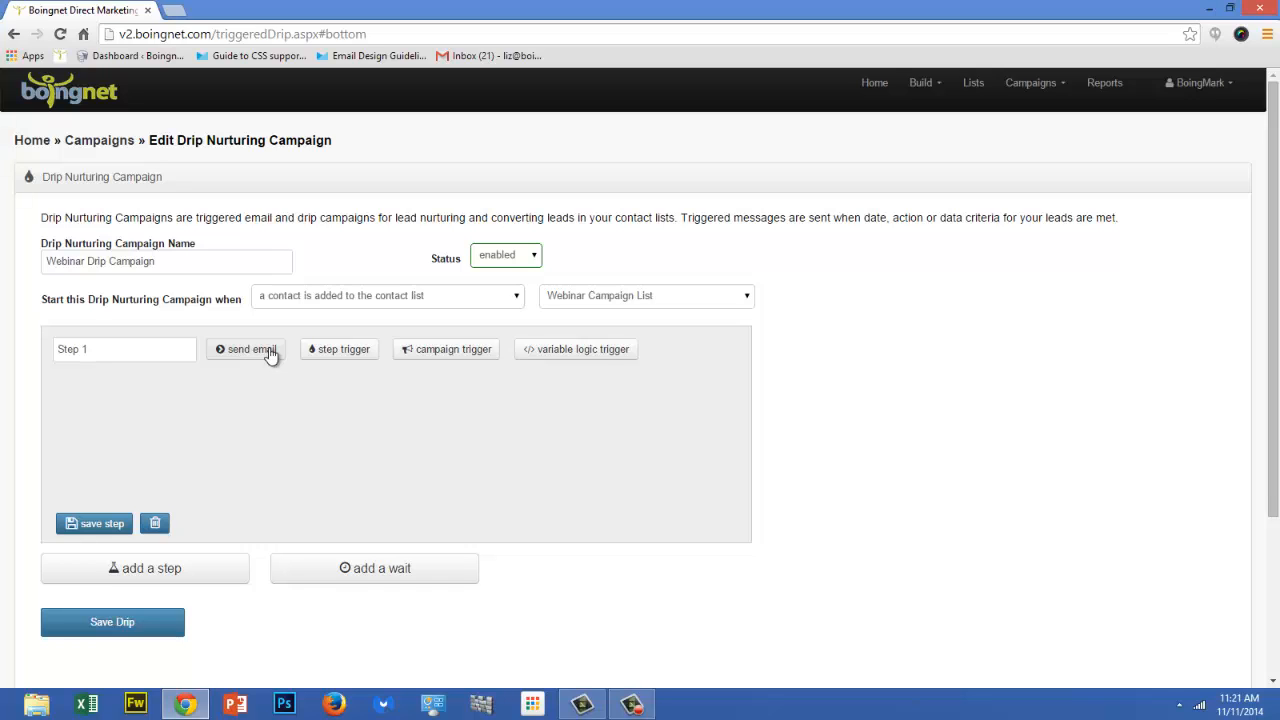
click(343, 358)
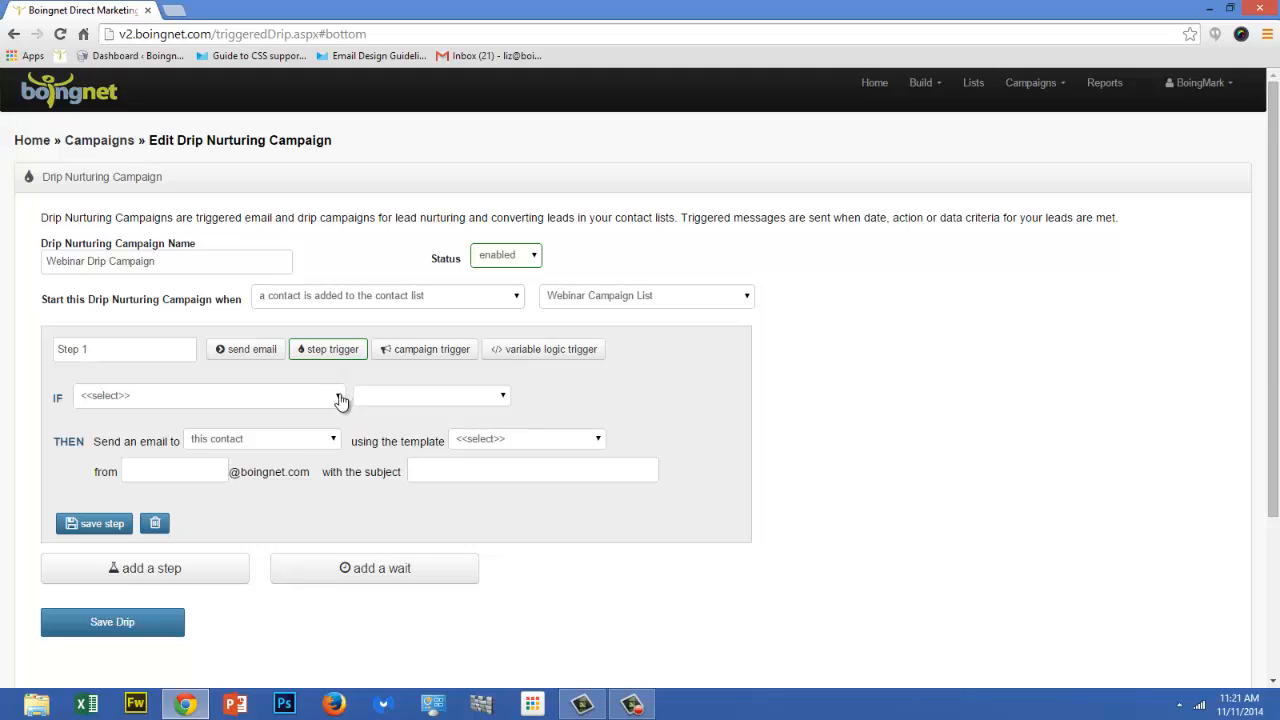
click(341, 398)
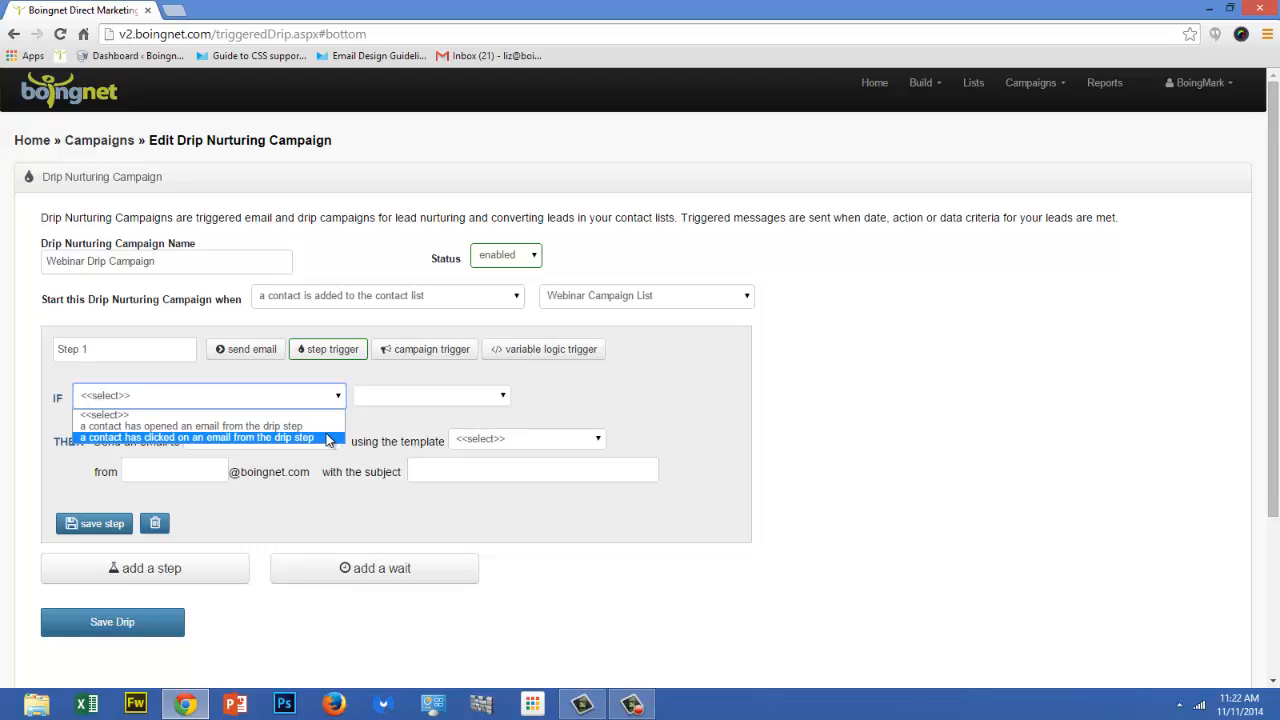
click(451, 356)
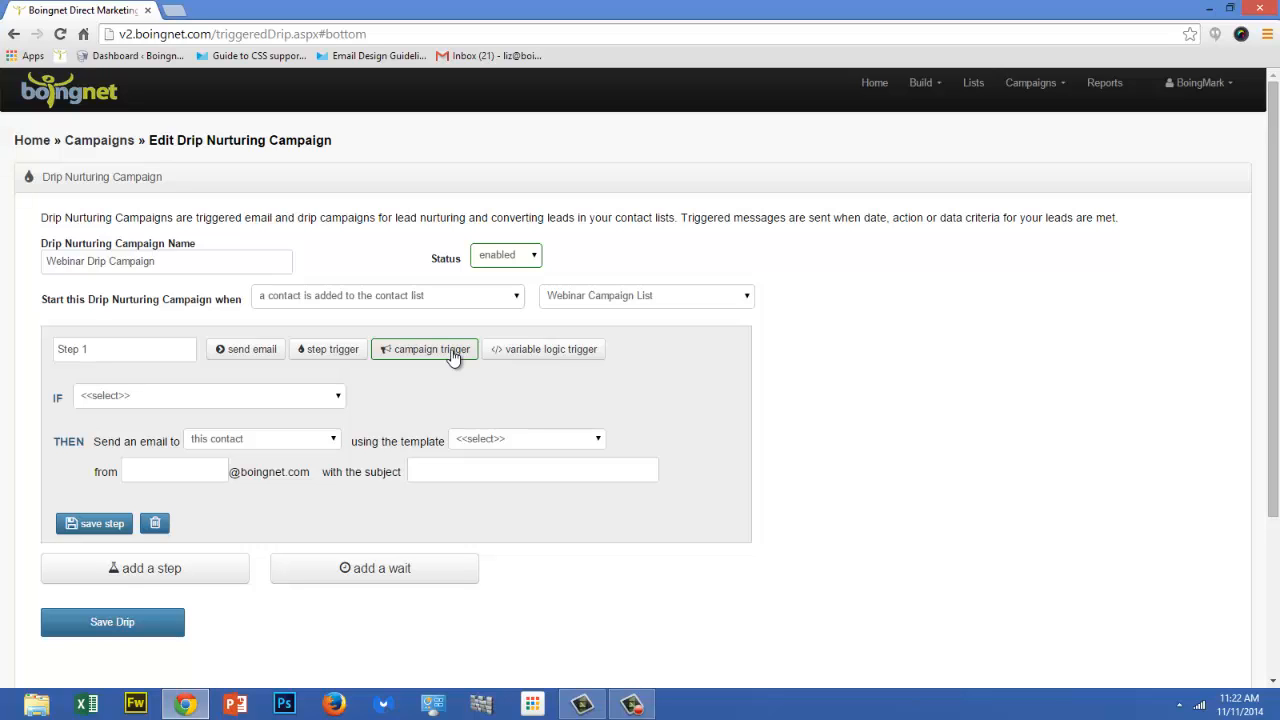
click(340, 401)
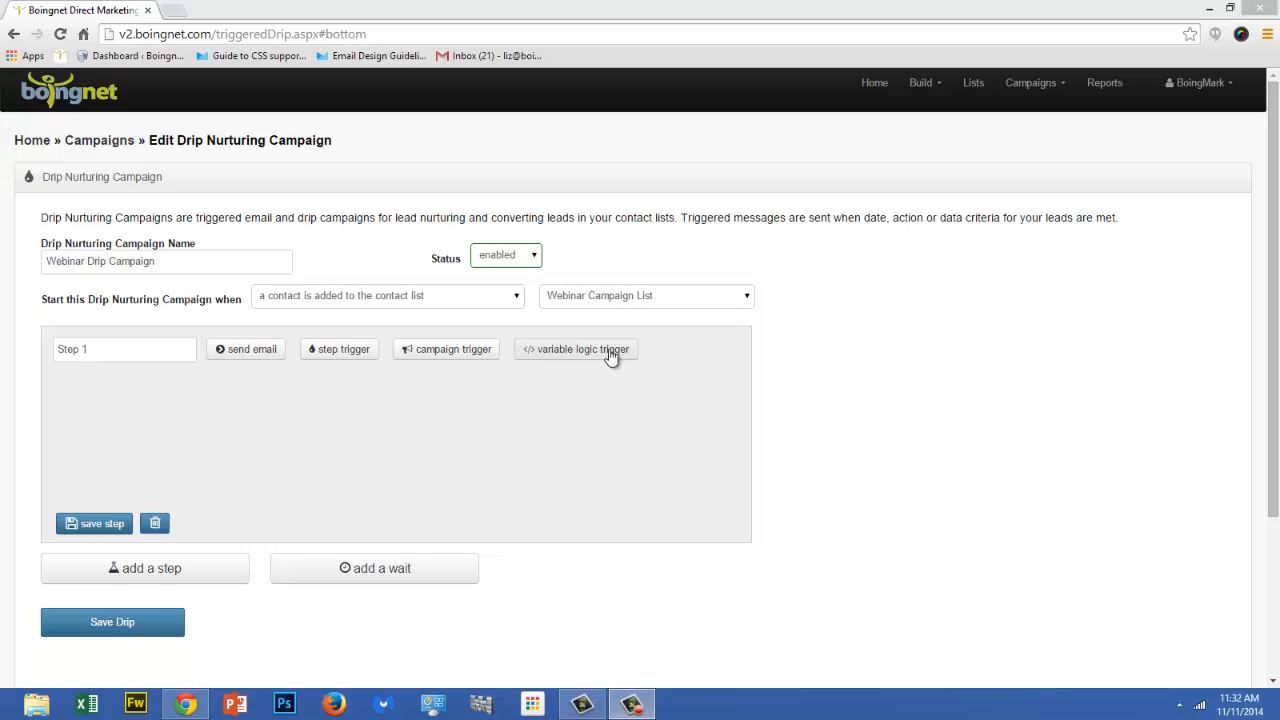
Step: Try a variable logic trigger on Step 1 with the condition State EQUALS MA
click(609, 355)
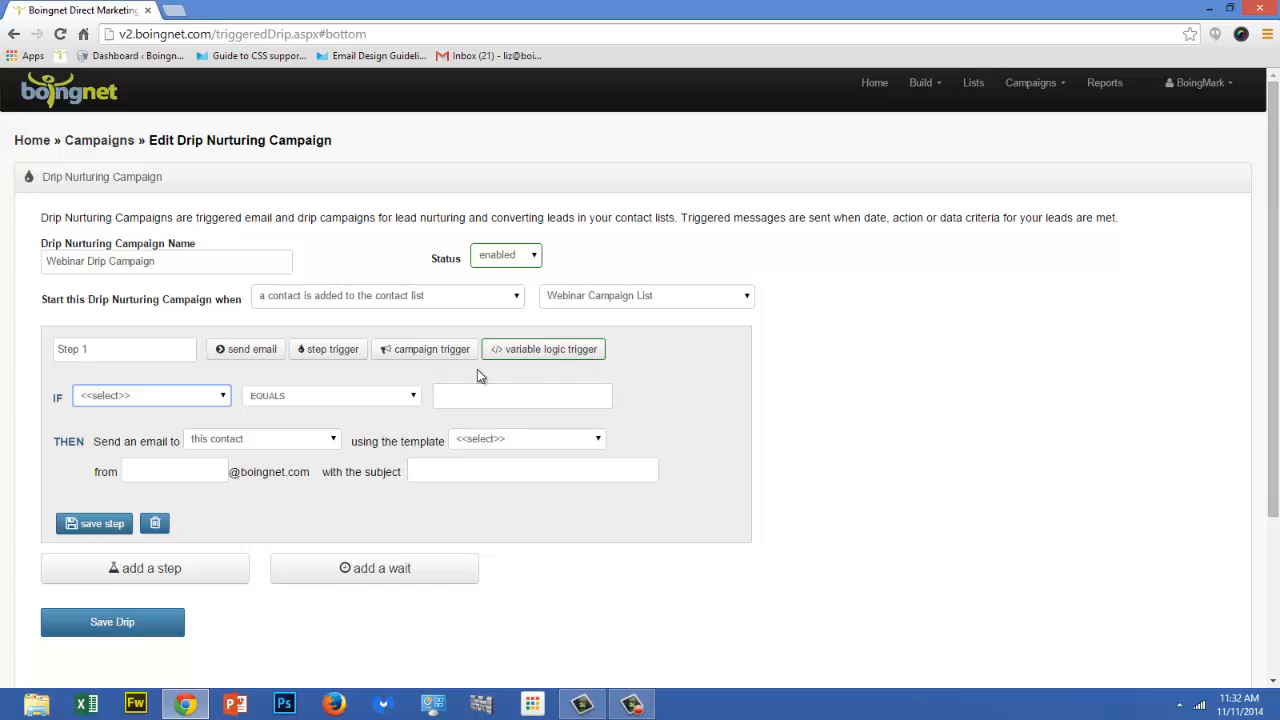
click(224, 400)
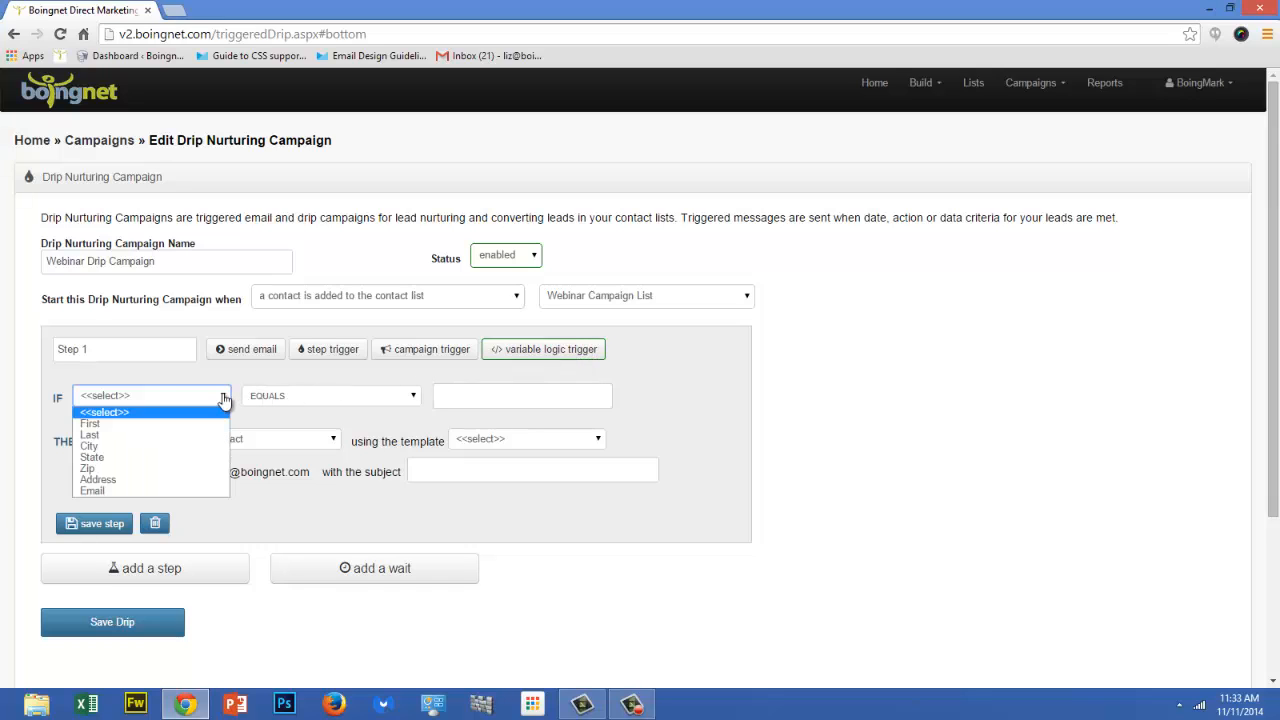
click(224, 457)
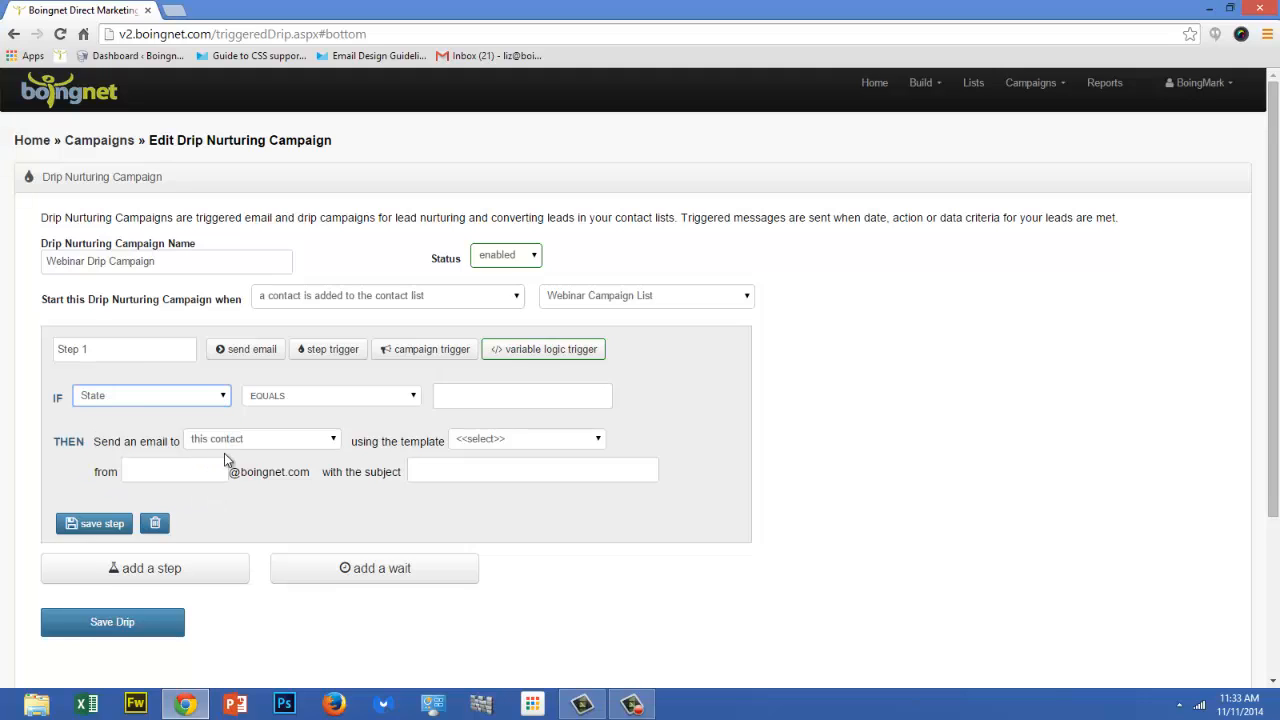
click(456, 390)
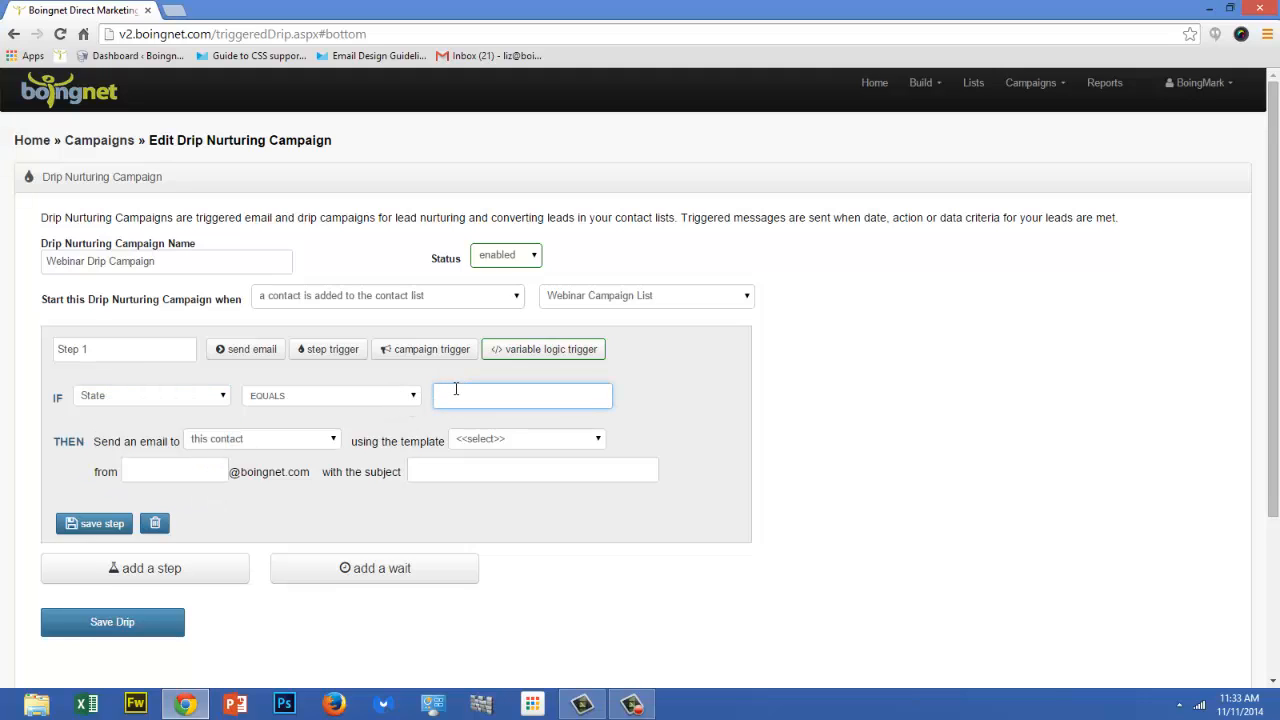
text(MA)
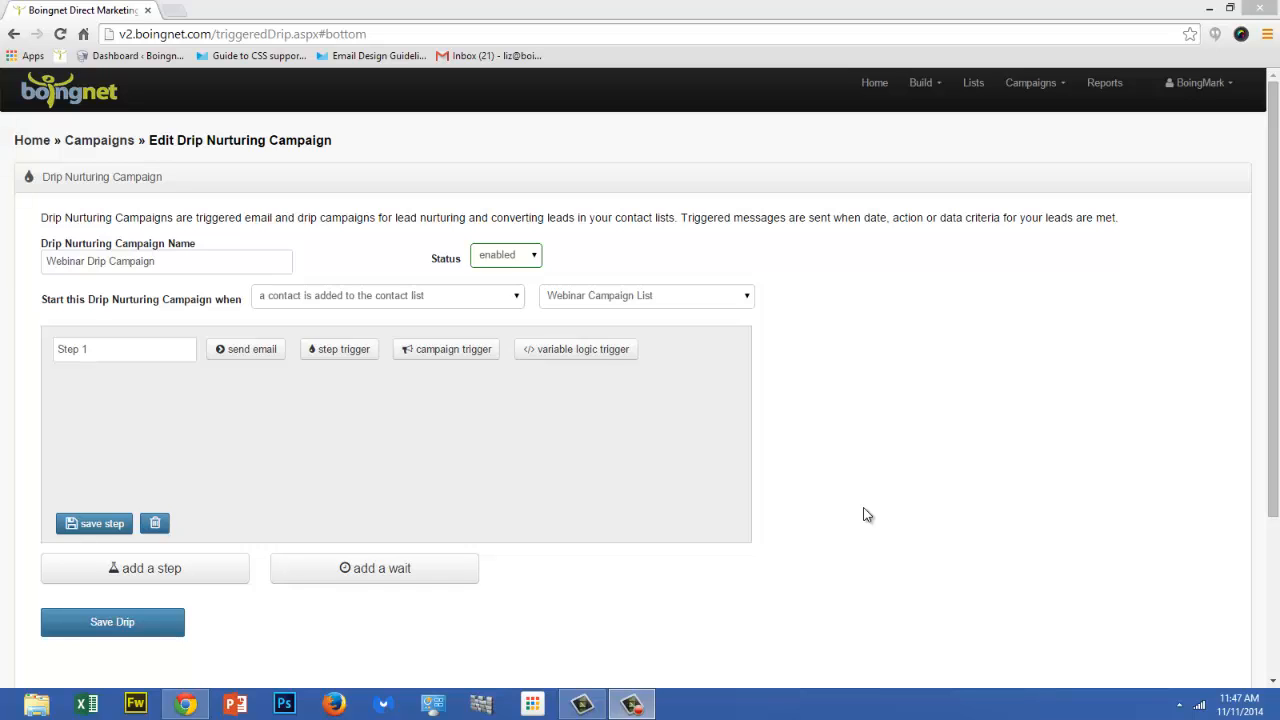
Step: Make Step 1 send an email to the contact using the "10.23 Weekly Webinar Invitation" template
click(252, 358)
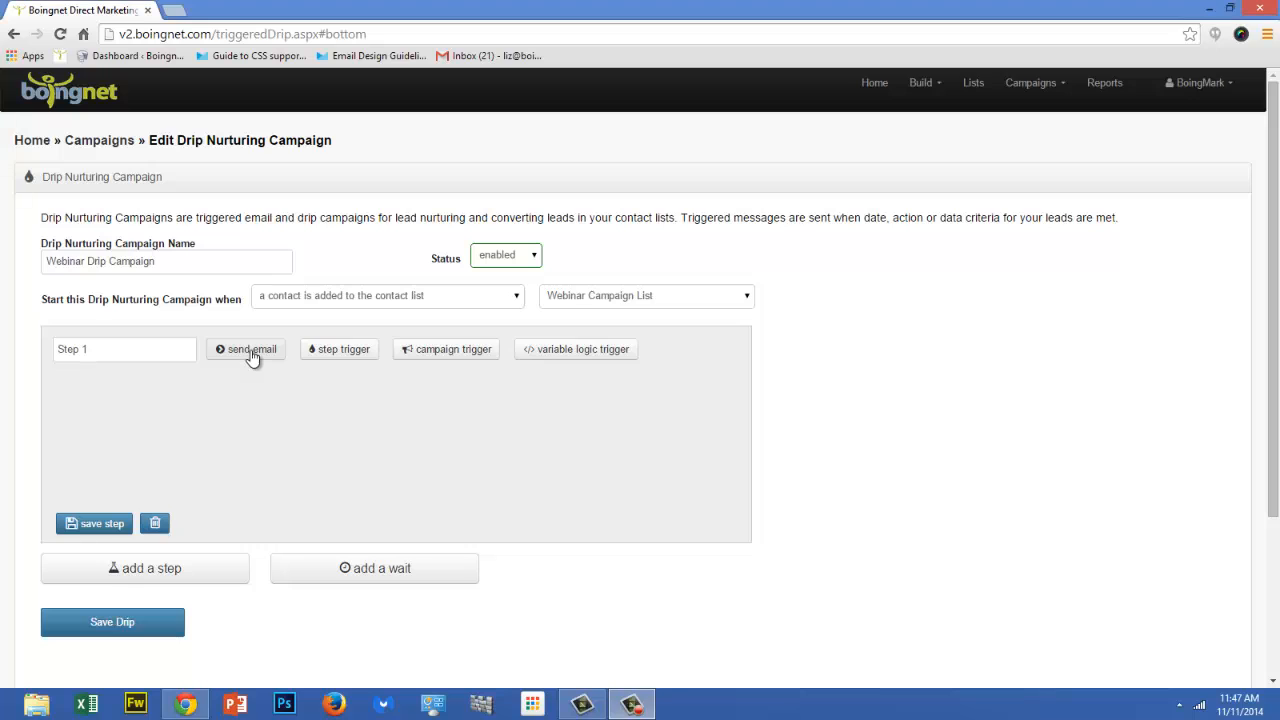
click(252, 358)
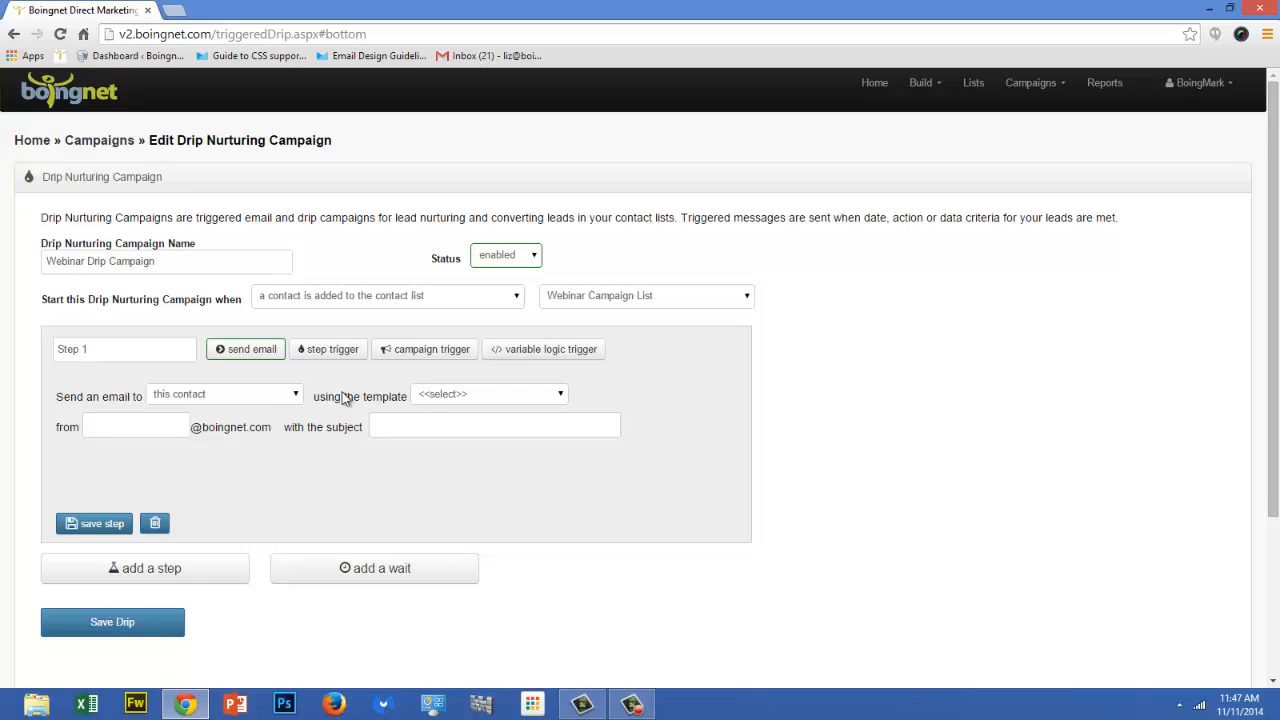
click(562, 395)
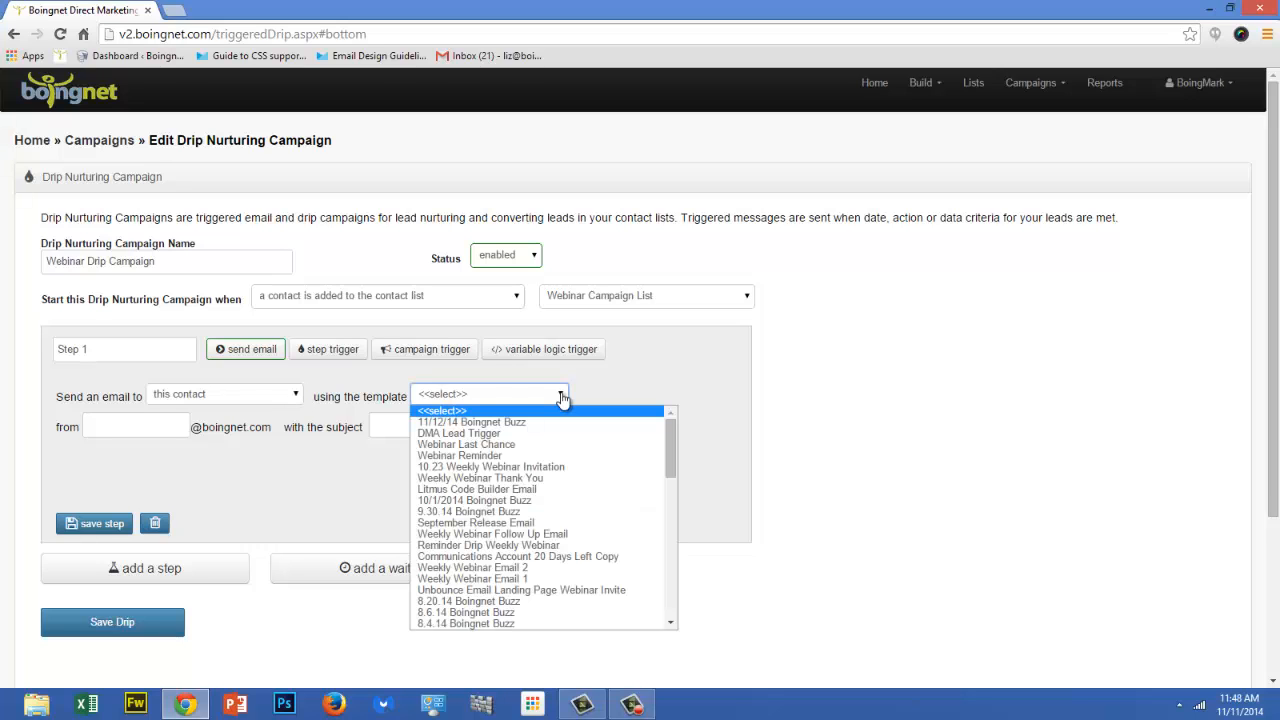
click(566, 468)
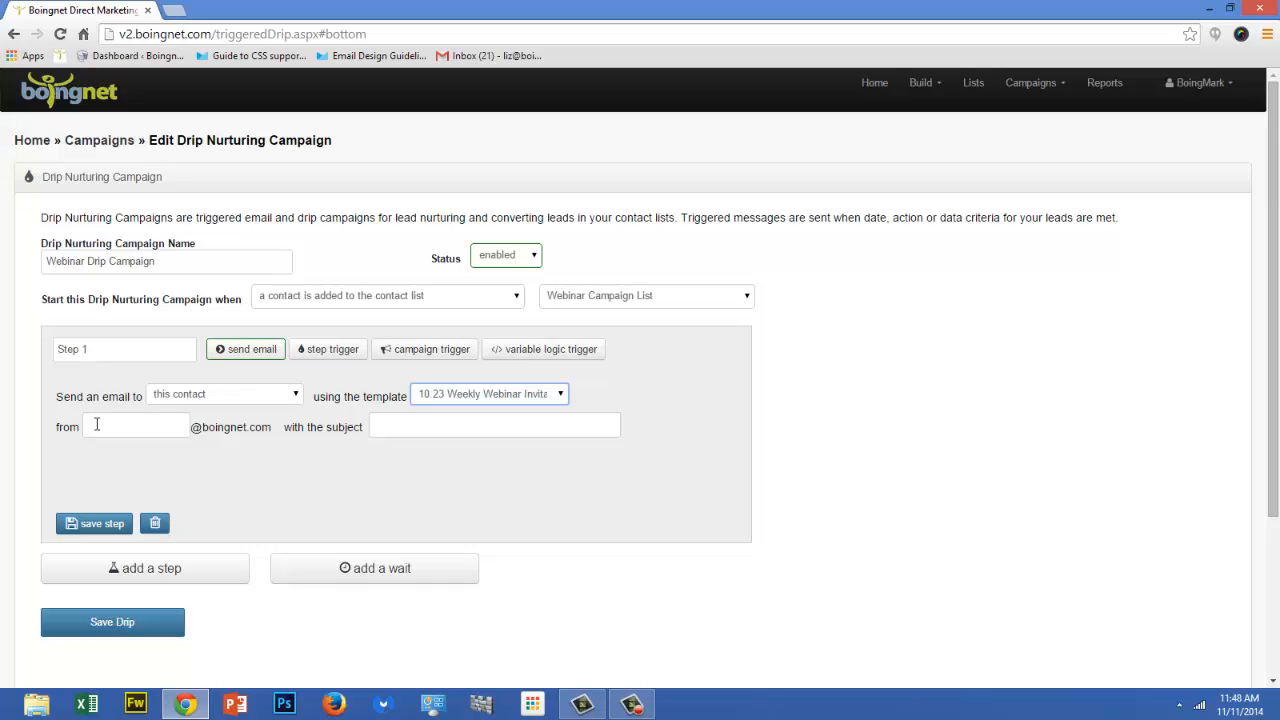
Step: Fill in Step 1's sender name, set the subject to "Register for Our Webinar" and save the step
click(97, 425)
text(liz)
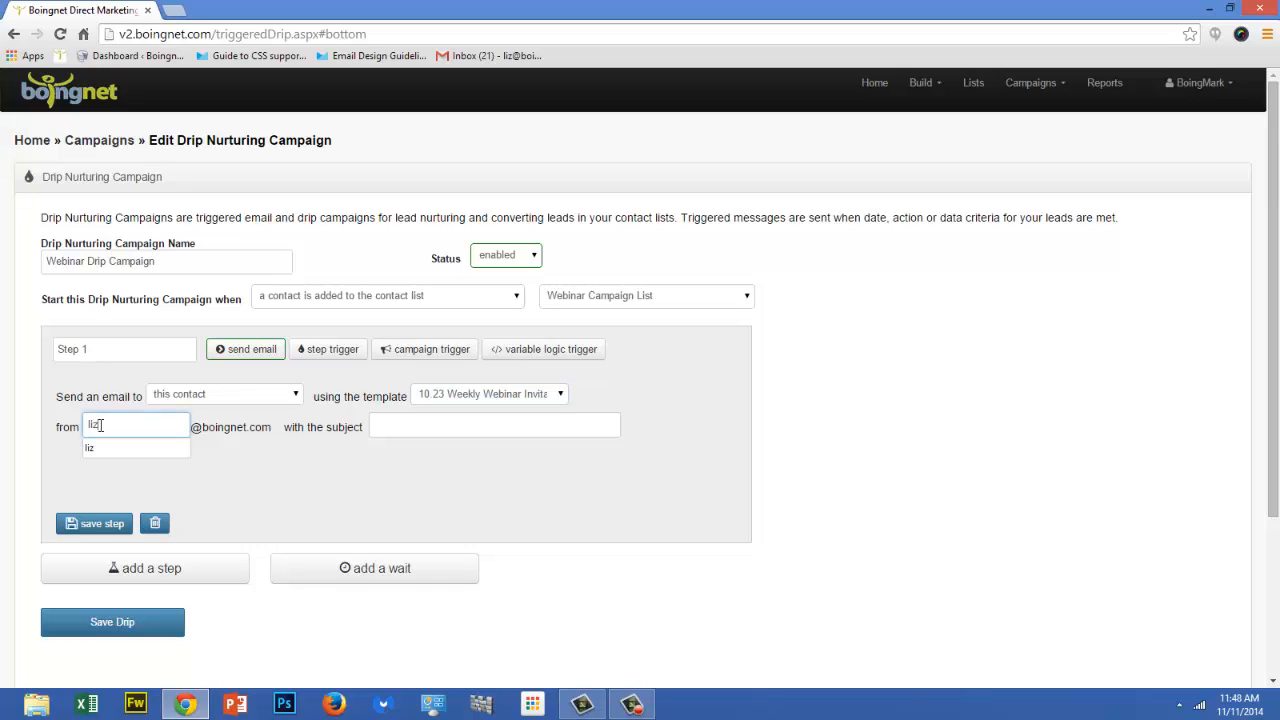
key(Tab)
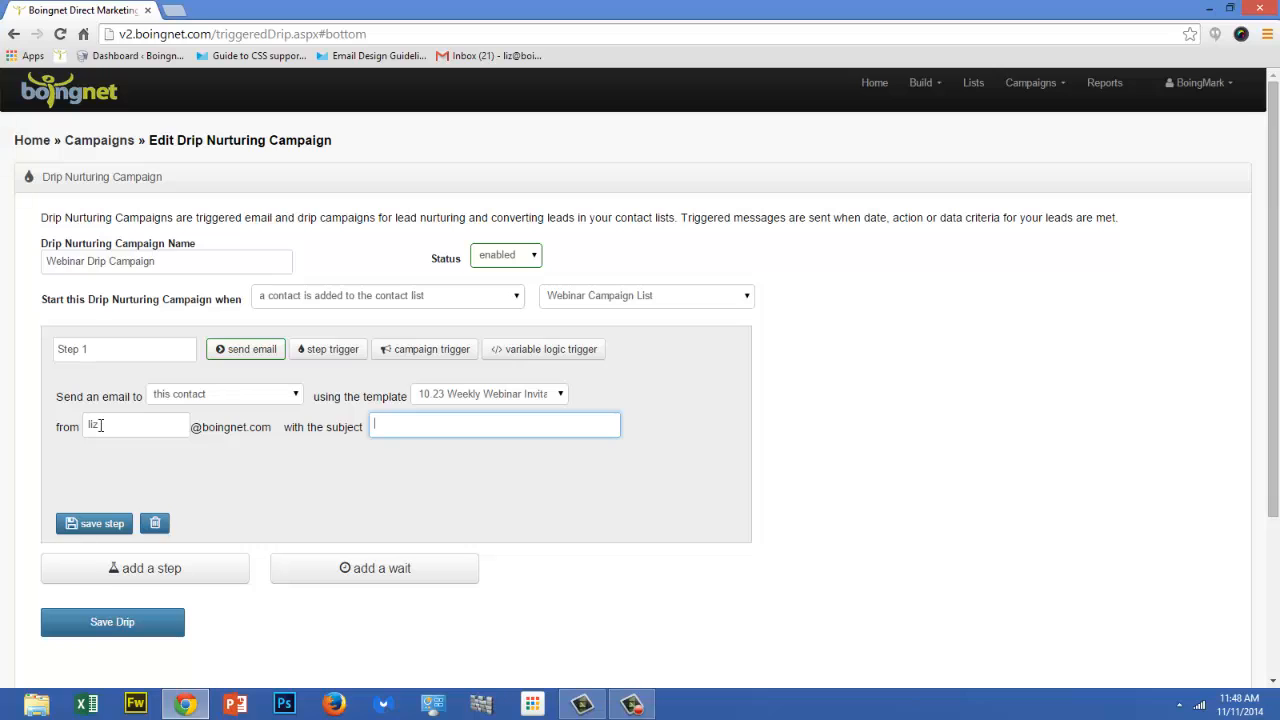
text(Register for Our Webinar)
click(91, 524)
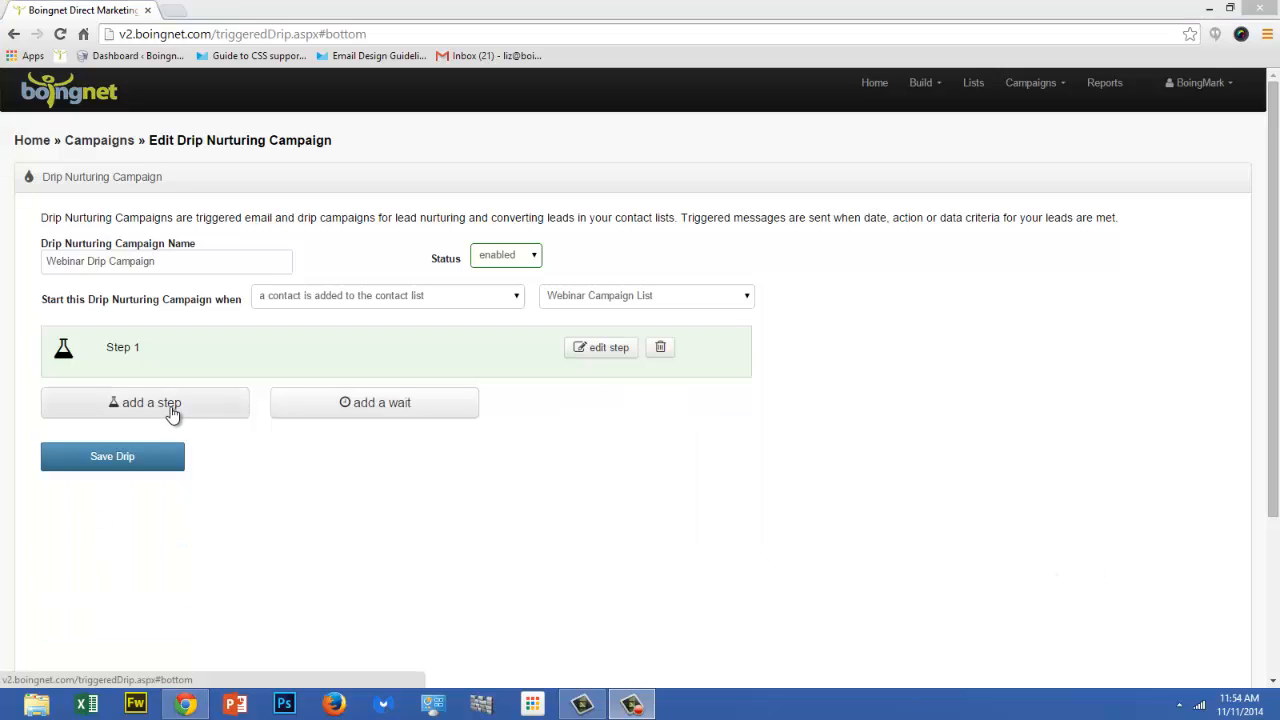
Step: Add a second step with a step trigger for when a contact has opened an email from Step 1
click(150, 402)
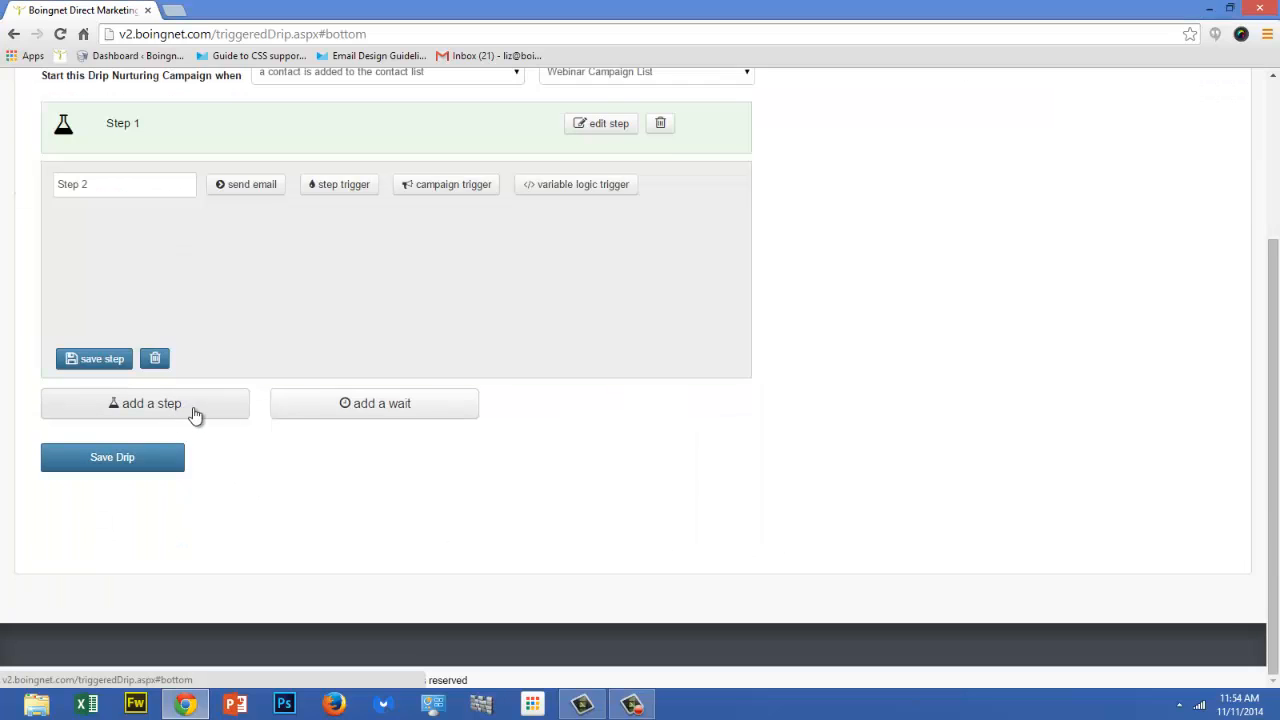
scroll(912, 436, up, 2)
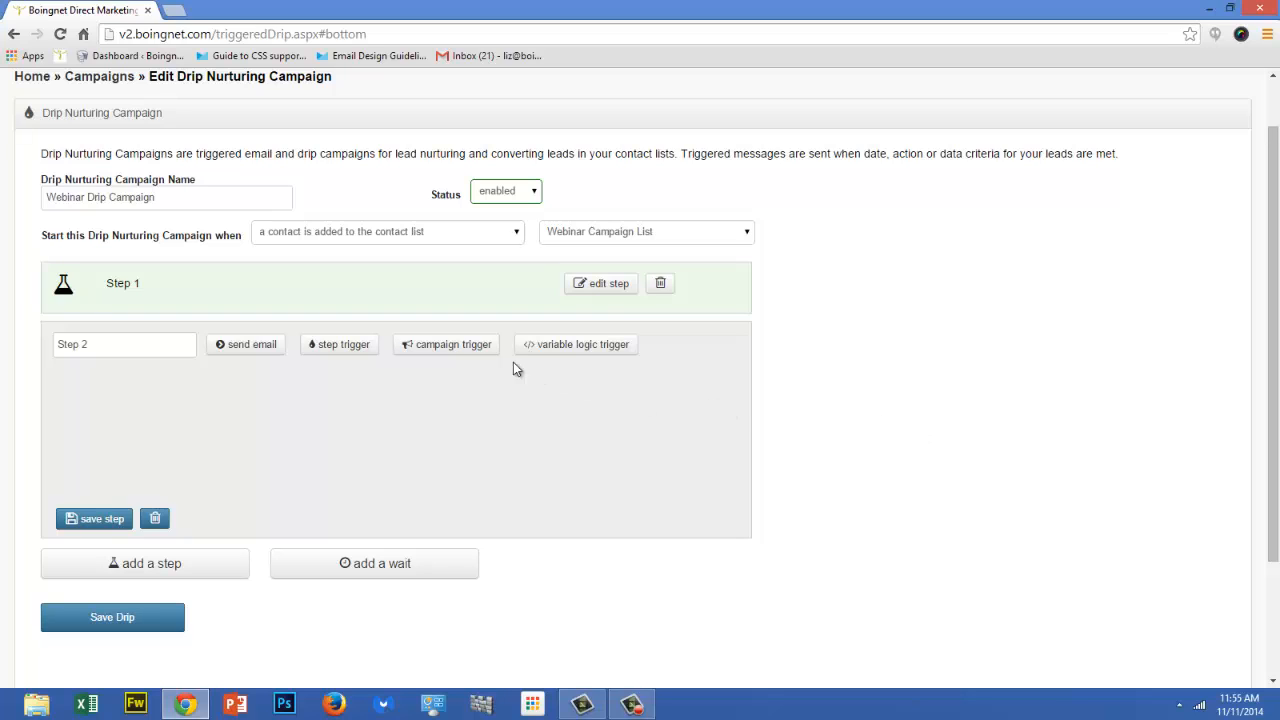
click(358, 347)
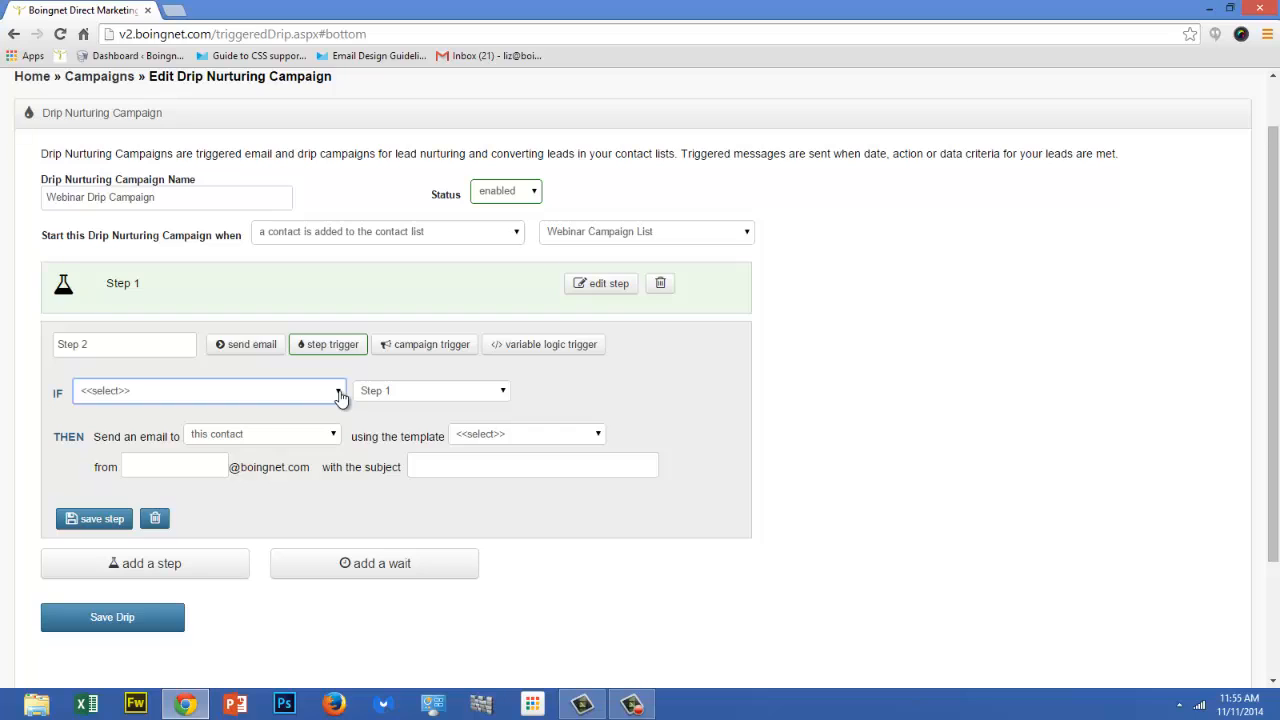
click(340, 391)
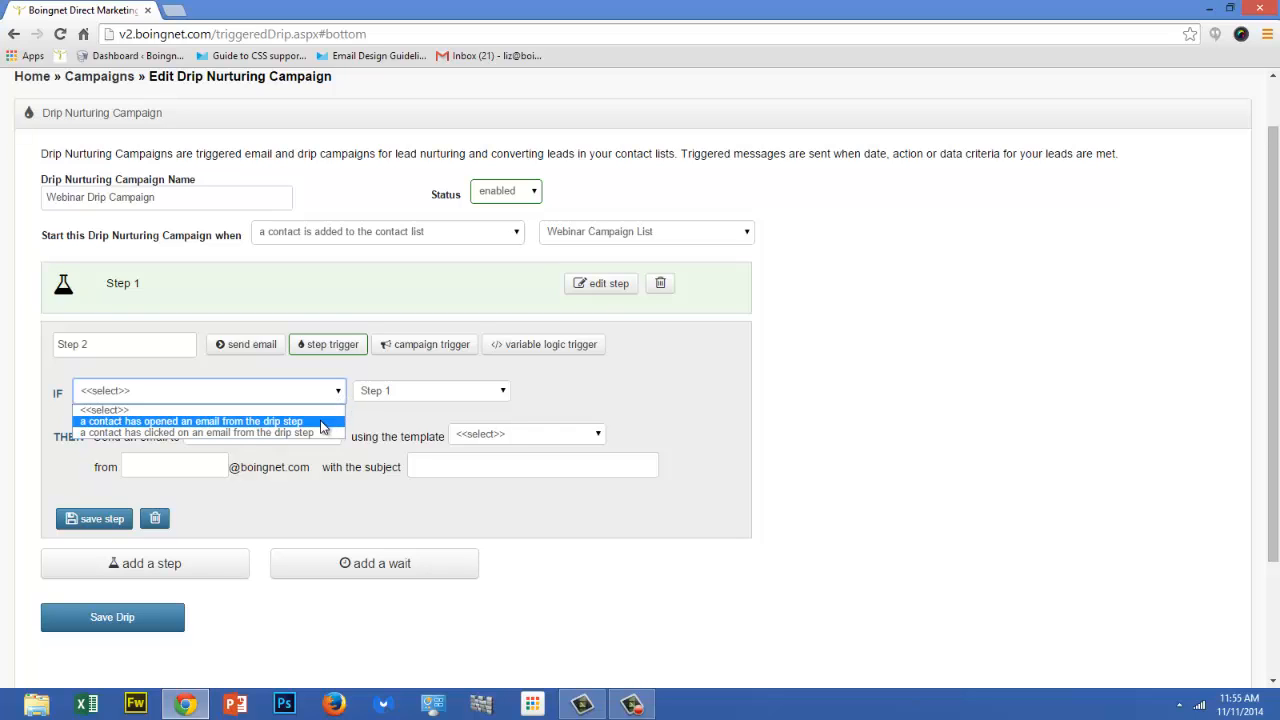
click(323, 424)
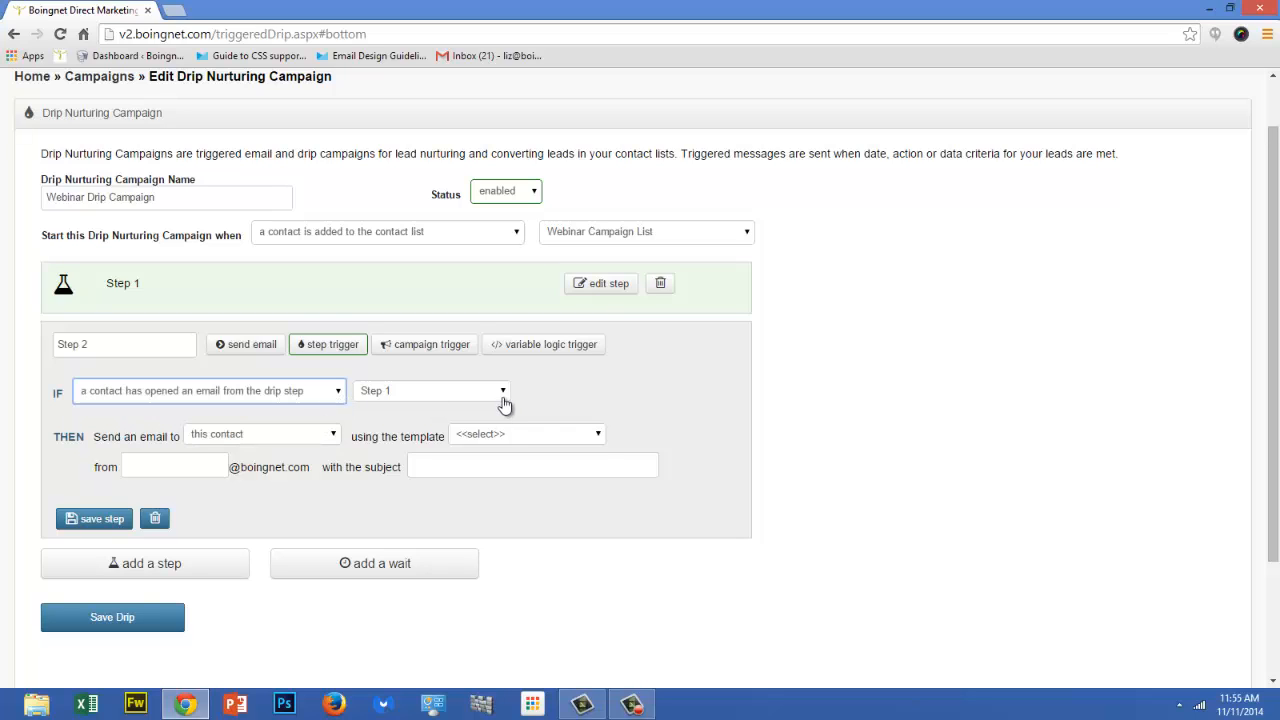
Step: Have Step 2 send the "Webinar Reminder" template from the sender's name with the subject "Webinar Information and Link", and save the step
click(596, 434)
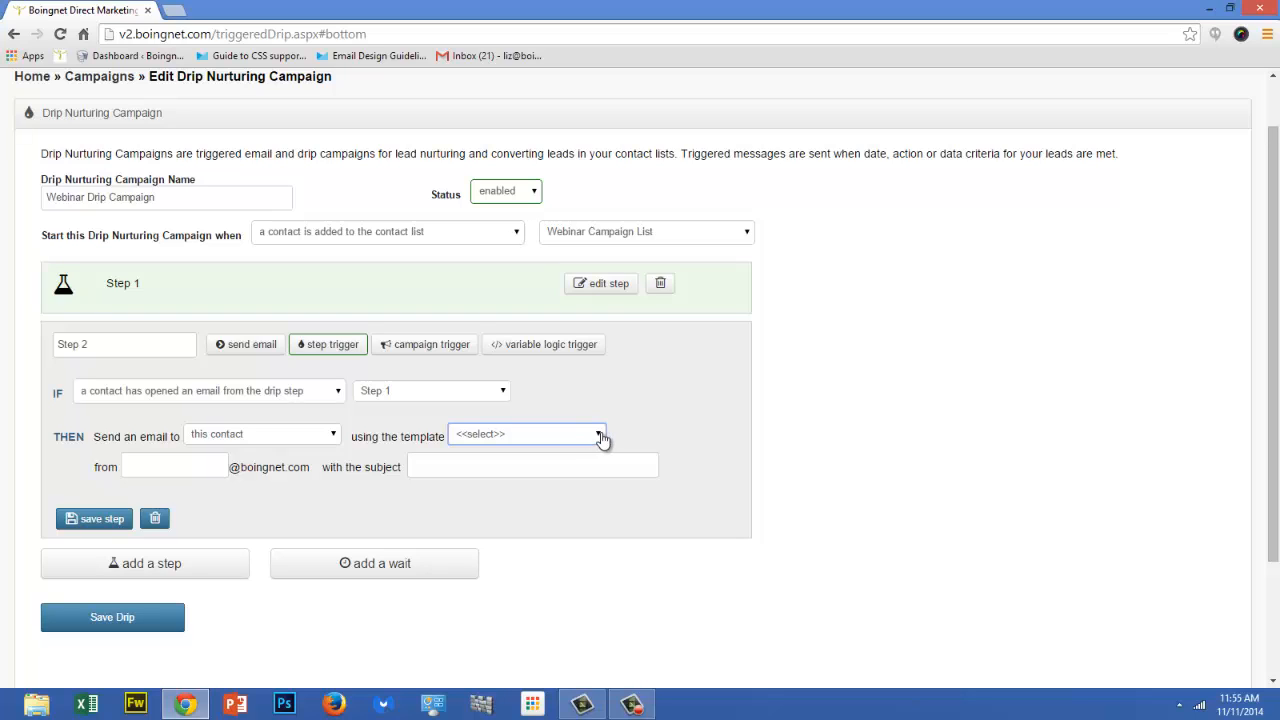
click(600, 436)
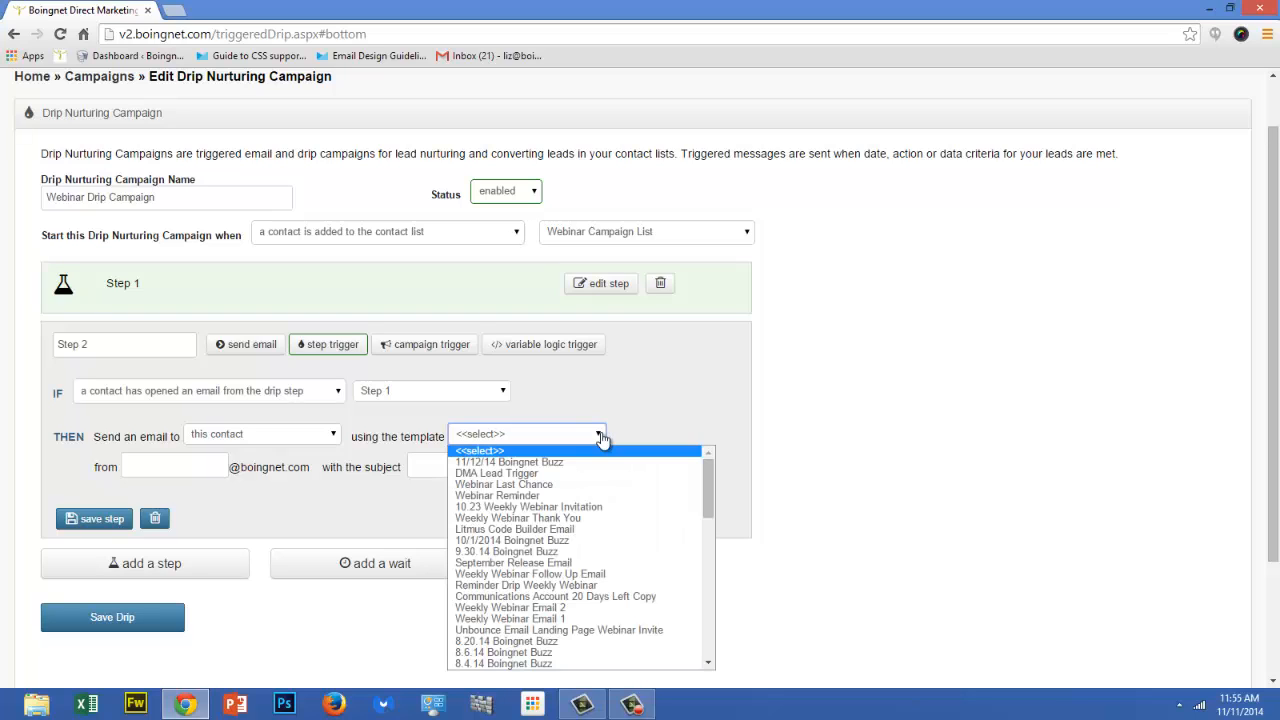
click(591, 496)
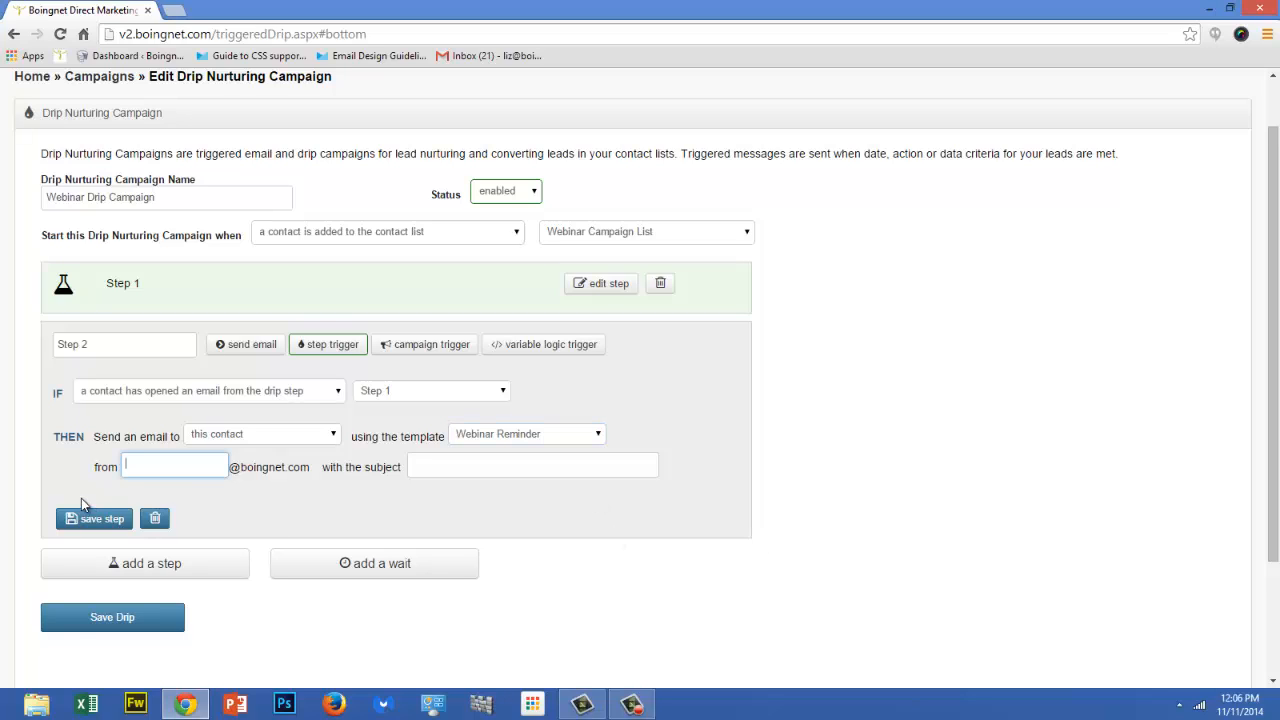
text(Liz)
key(Tab)
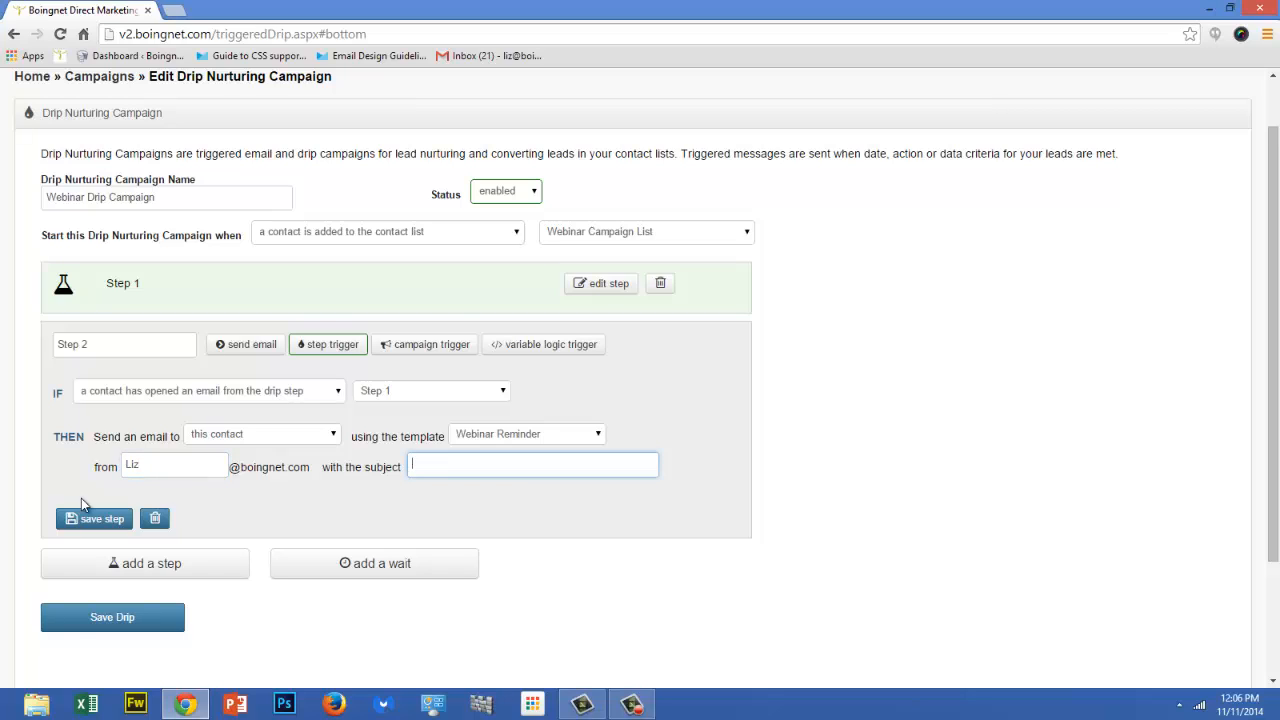
text(Webinar Information and Link)
click(92, 518)
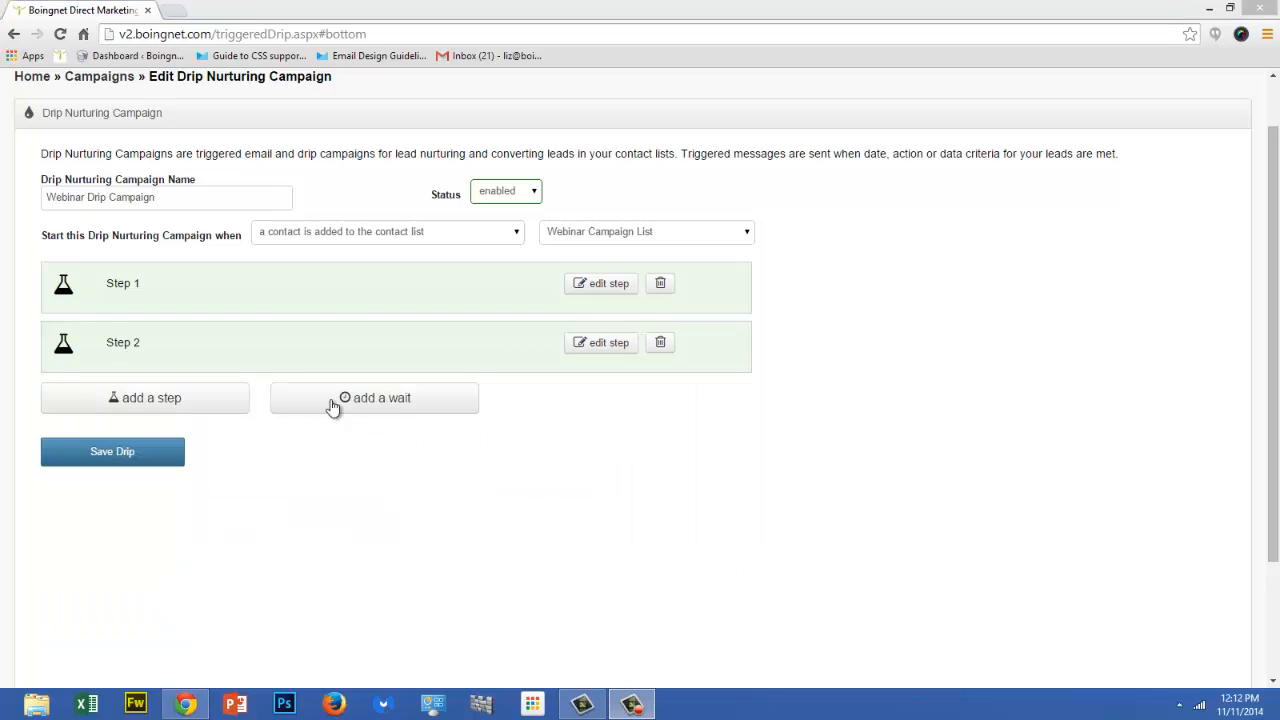
Step: Add a third step with a step trigger for when a contact has clicked on an email from the drip step
click(183, 405)
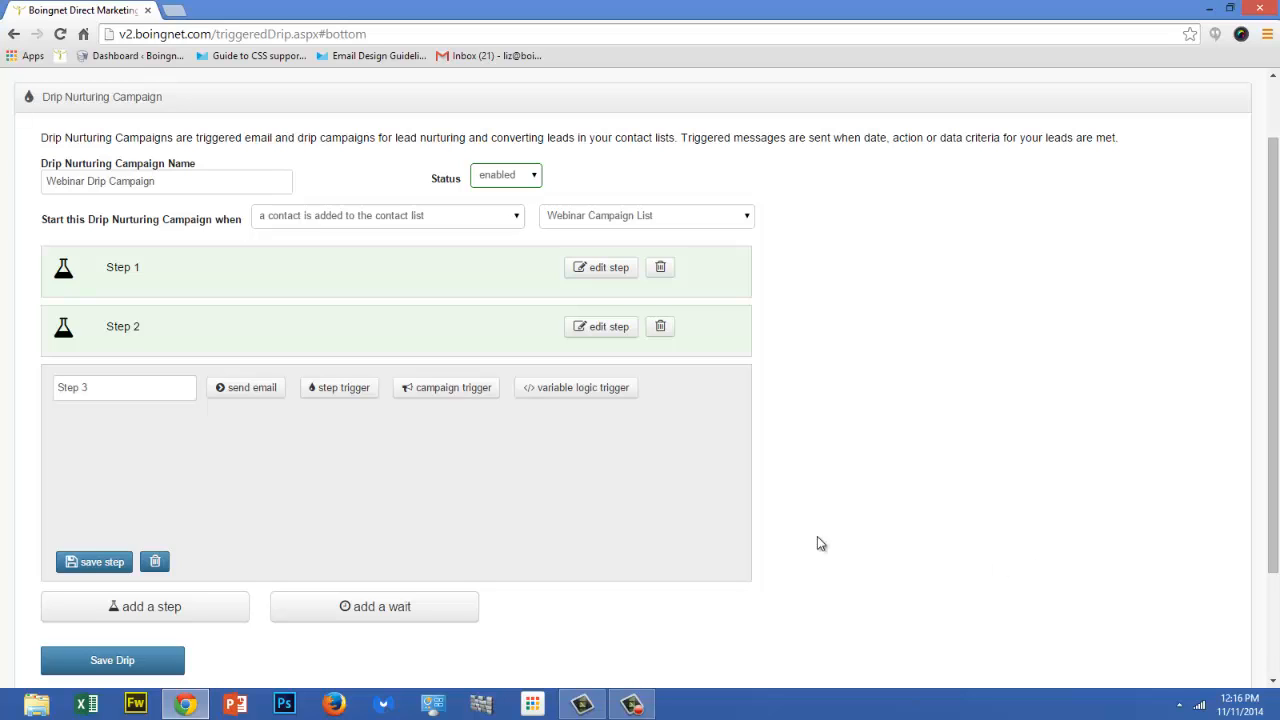
click(357, 389)
click(337, 435)
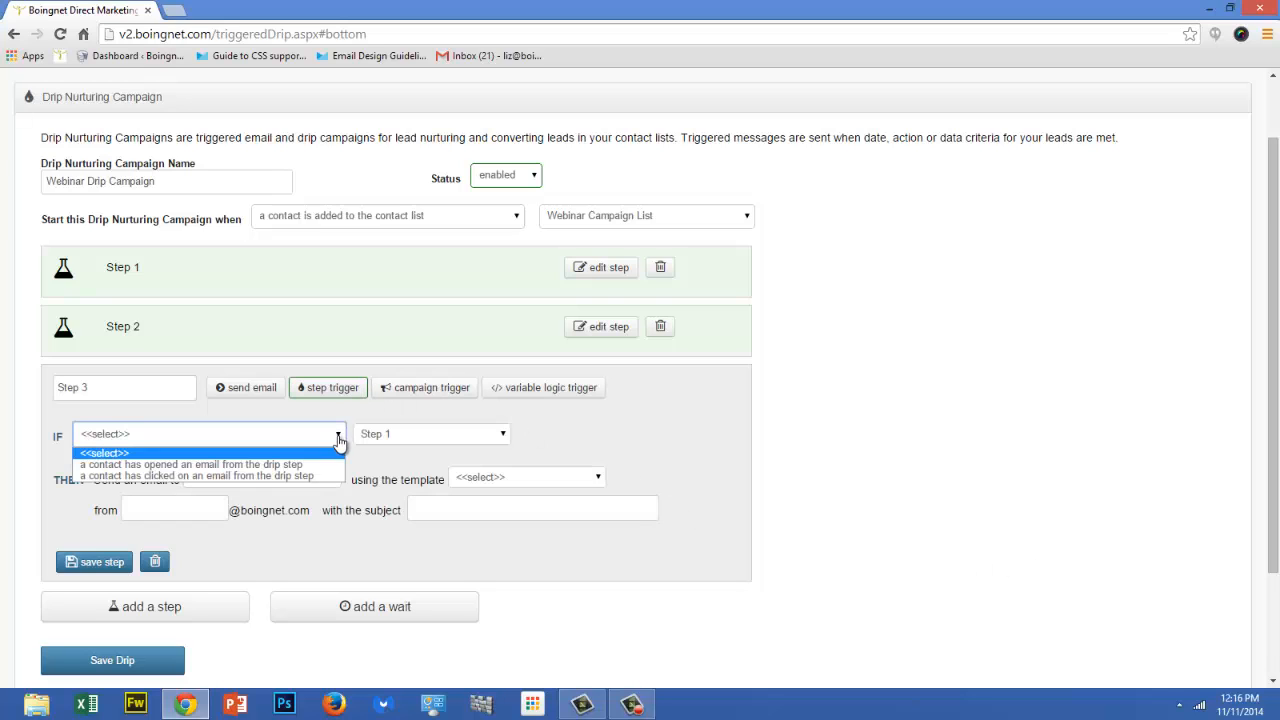
click(330, 476)
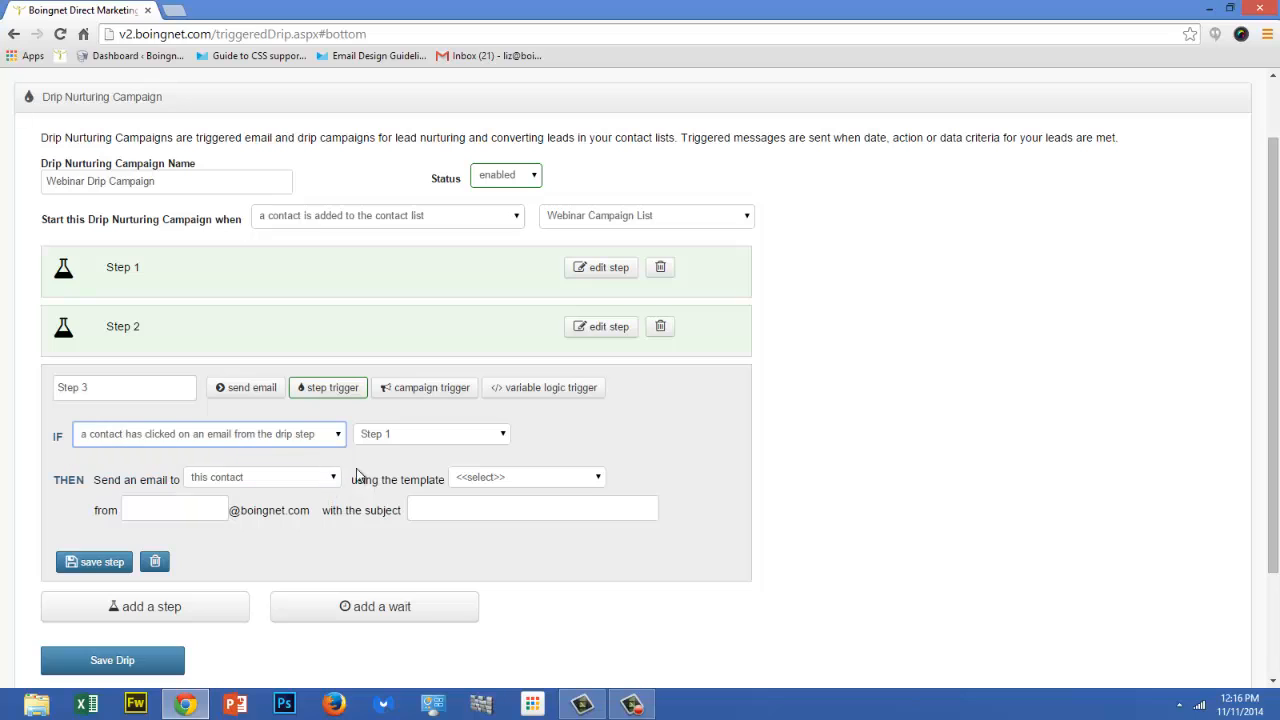
Step: Tie Step 3's click trigger to Step 2's email and have it send the "MIN Follow Up Email Free Month" template
click(503, 435)
click(487, 462)
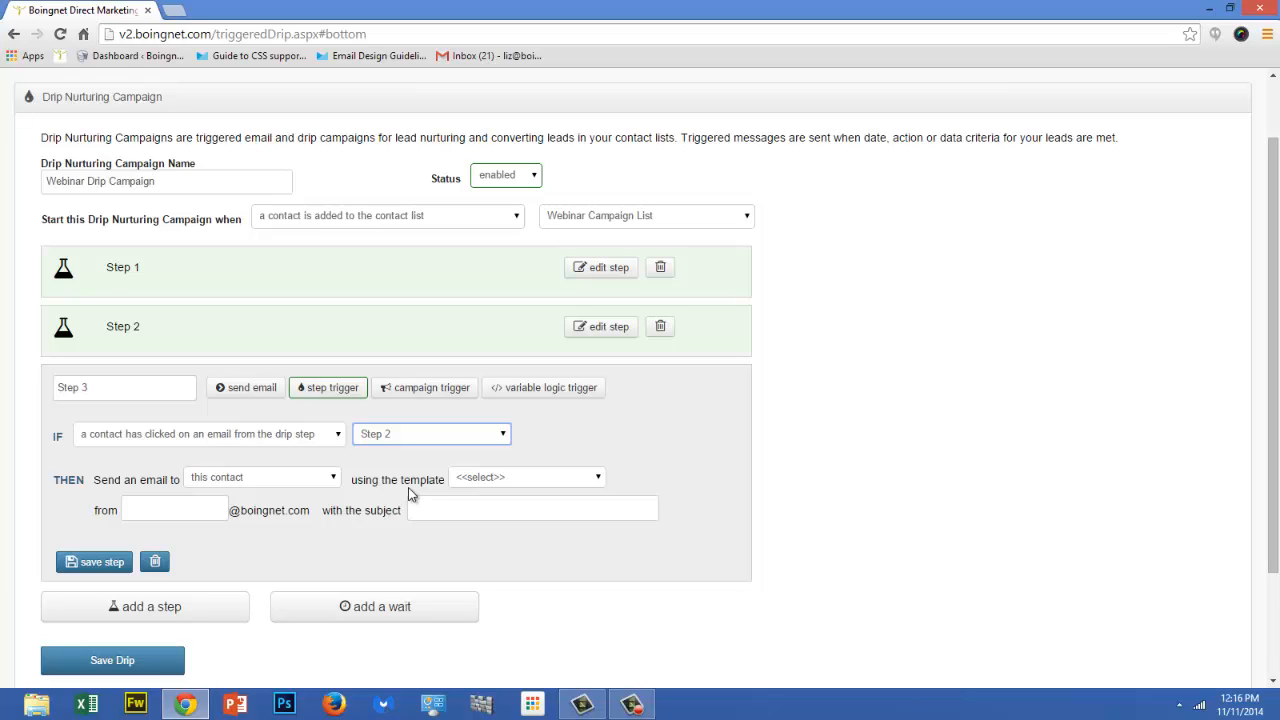
click(597, 479)
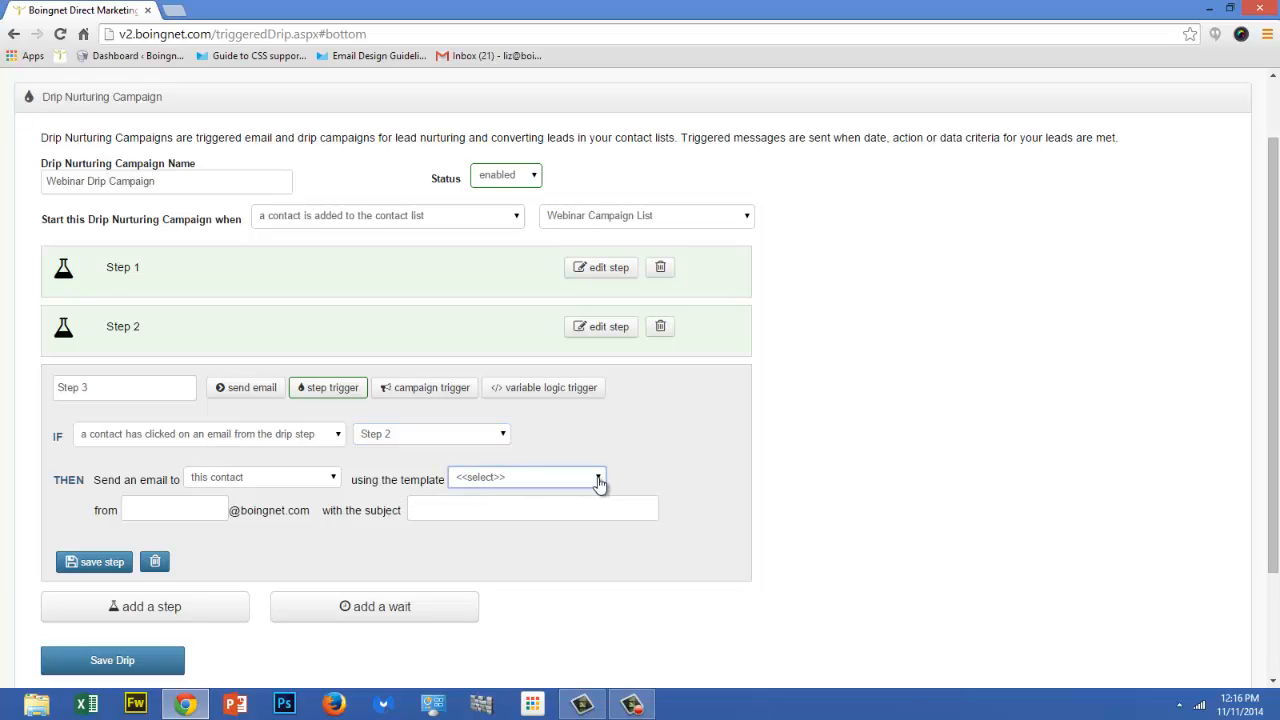
click(598, 480)
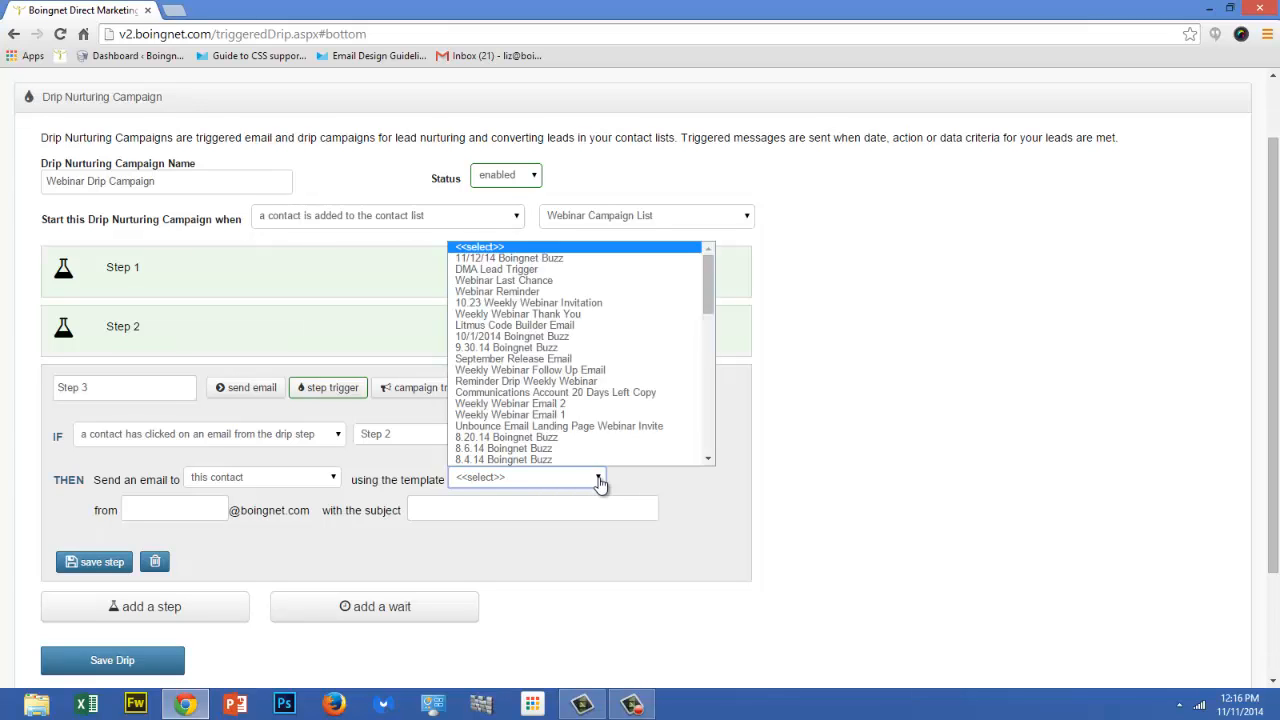
drag(708, 290, 726, 450)
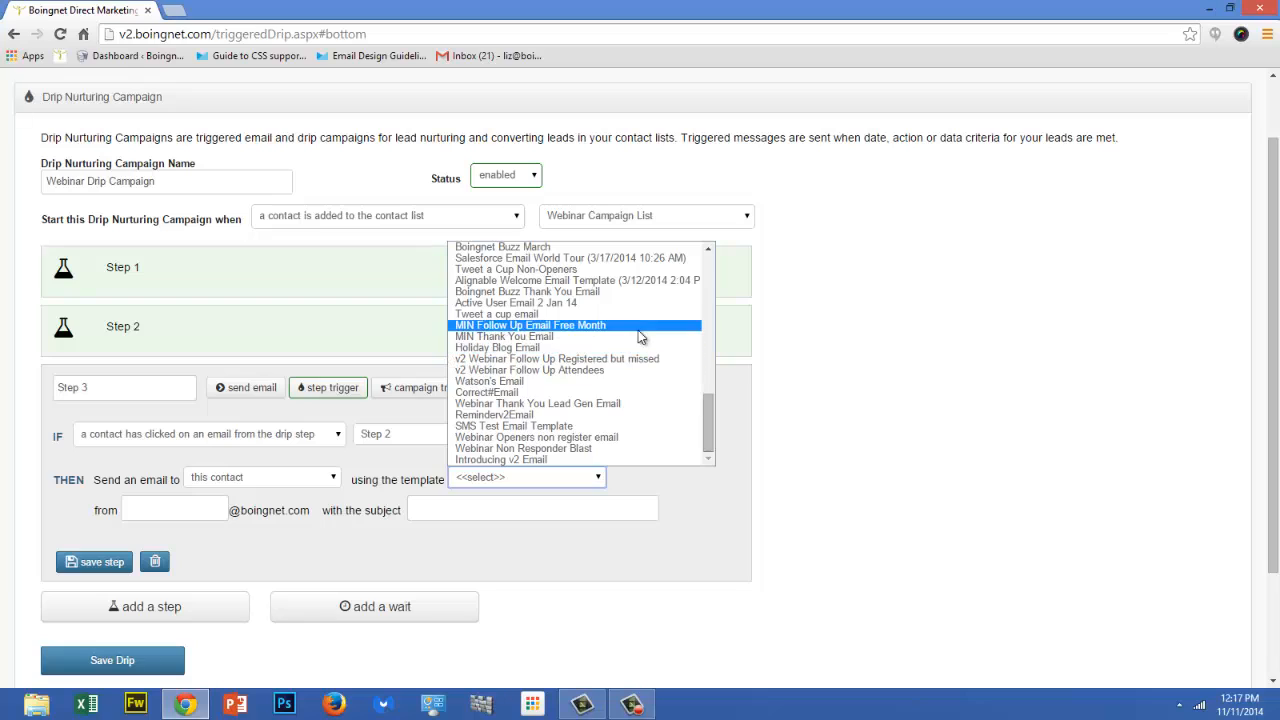
click(638, 331)
Step: Fill in Step 3's sender name, set the subject to "Our Gift to You!", and save both the step and the drip campaign
click(176, 500)
text(Liz)
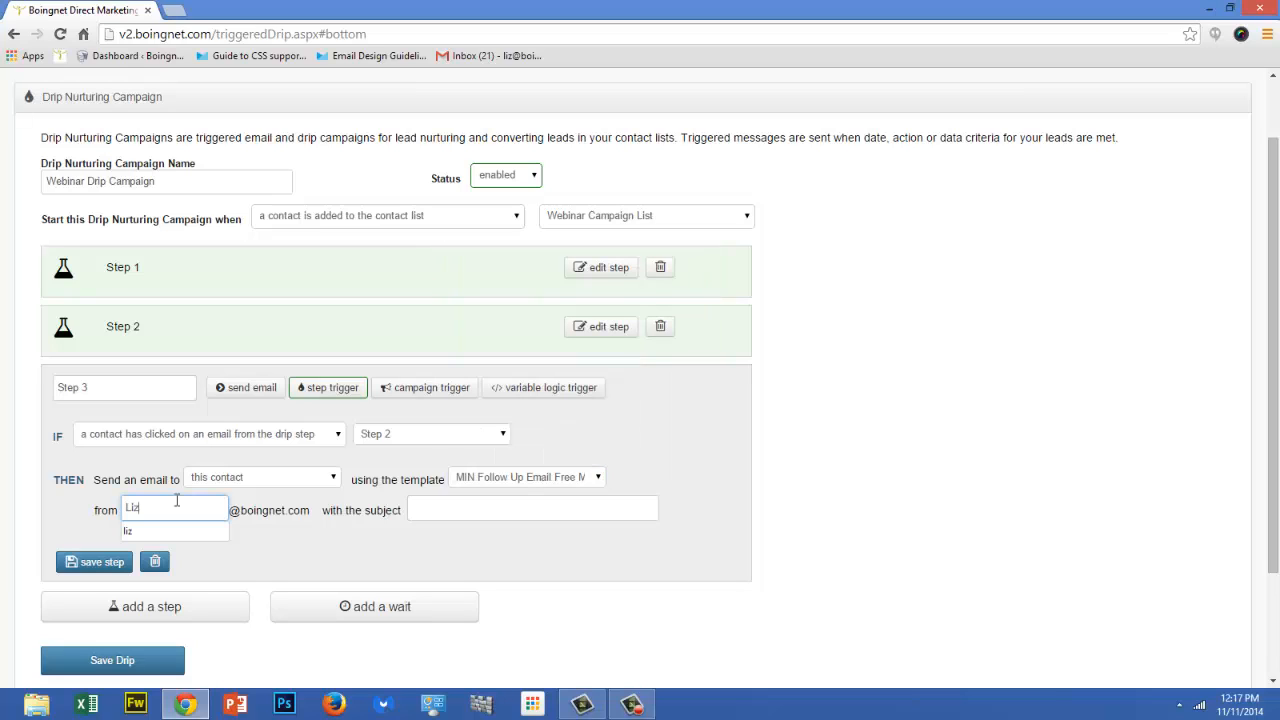
key(Tab)
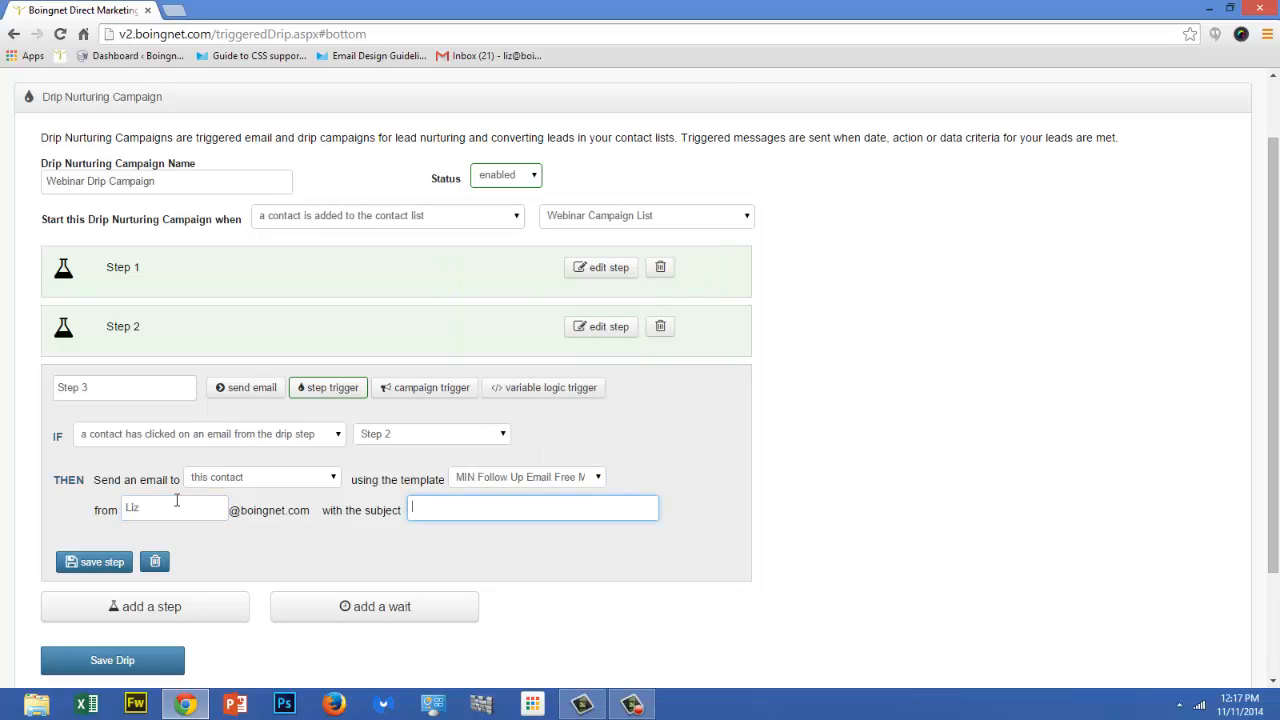
text(Our Gift to You!)
click(100, 562)
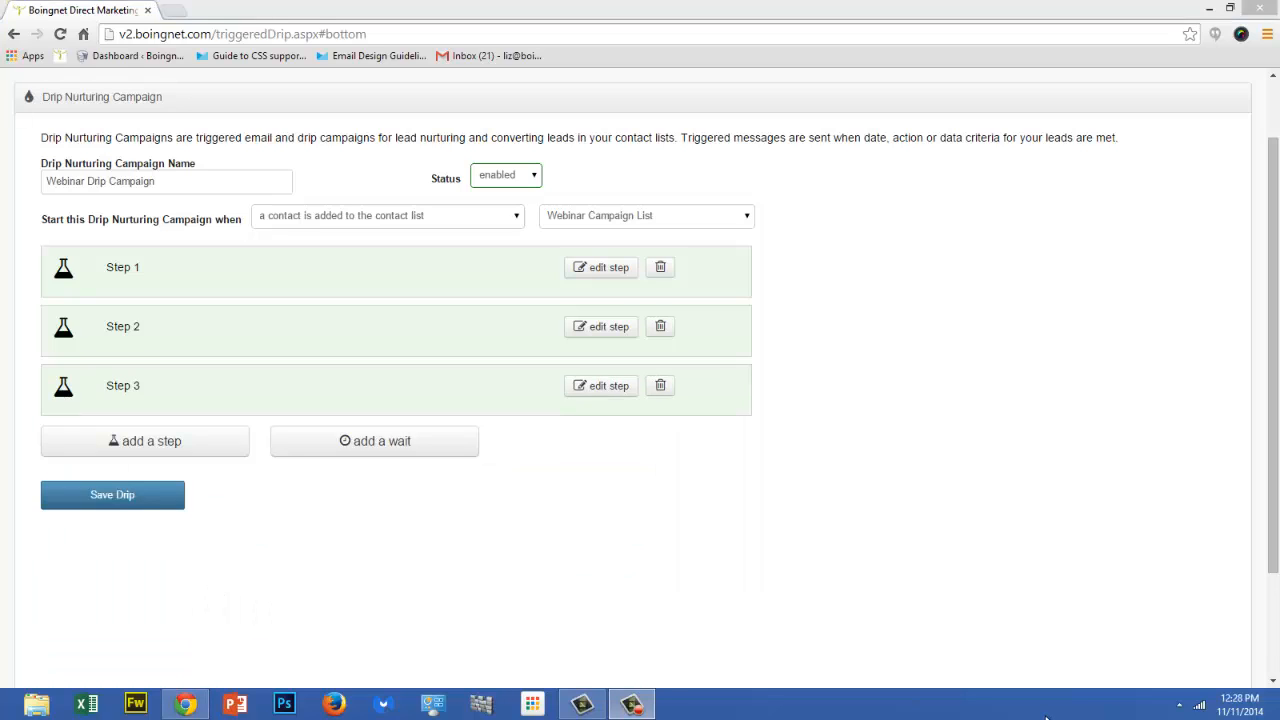
click(140, 502)
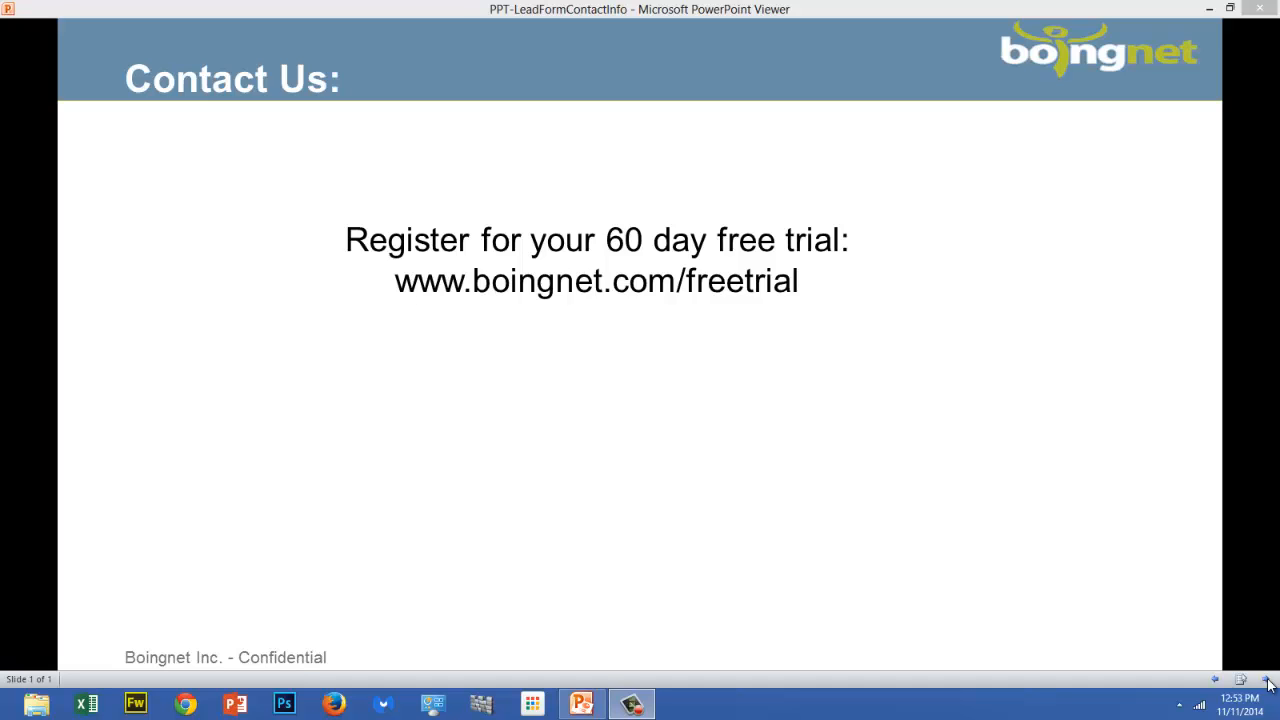
click(1266, 681)
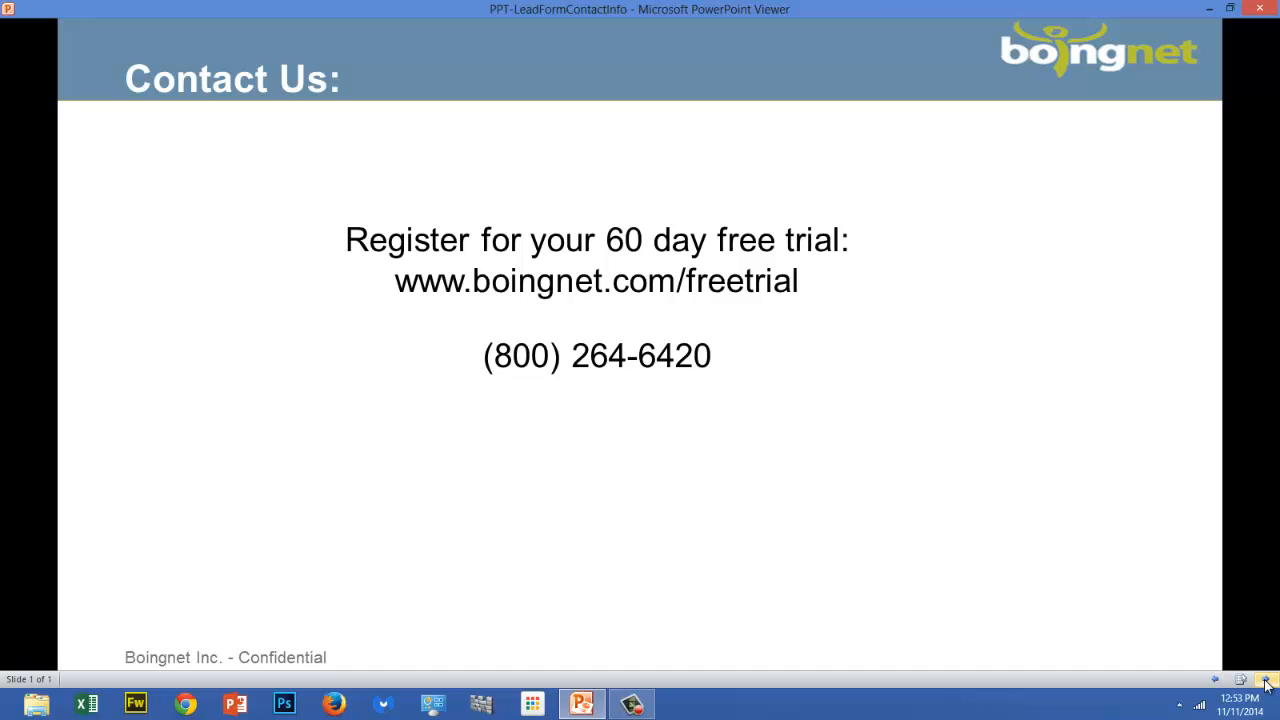
click(1266, 681)
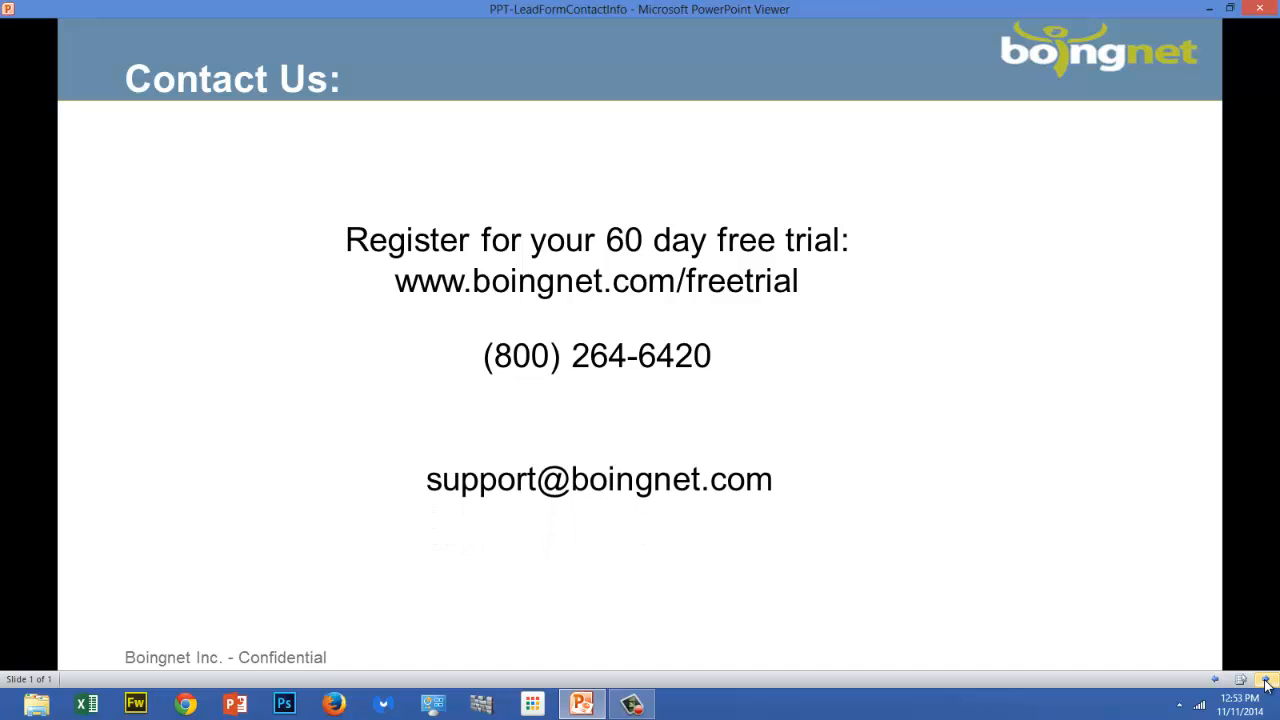